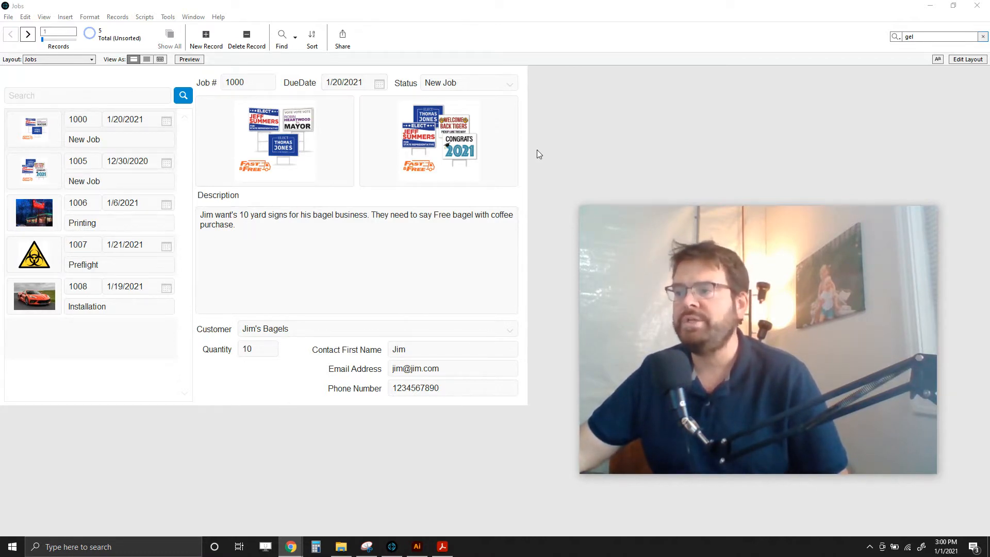
- Save a copy of the current database file to the Desktop as Jobs Copy
click(611, 134)
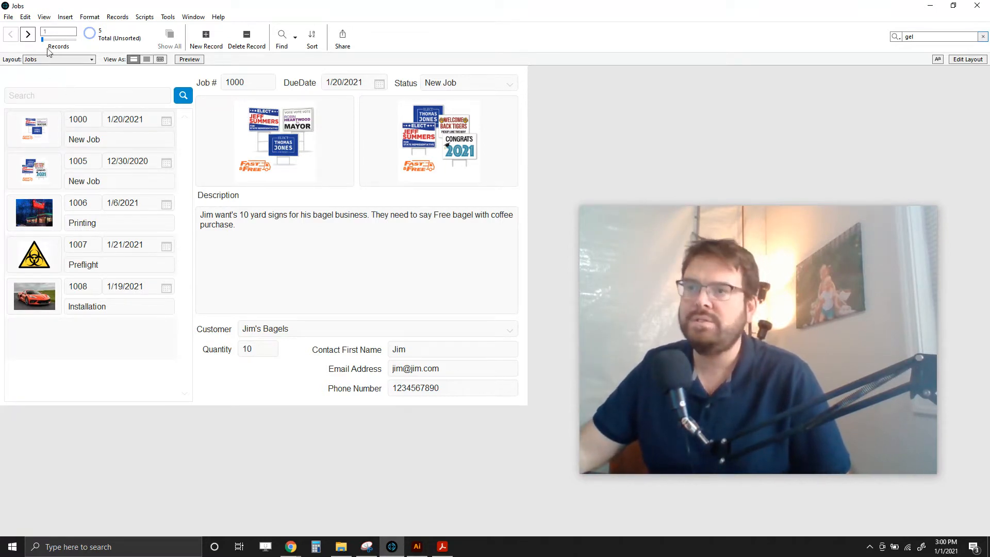
click(8, 18)
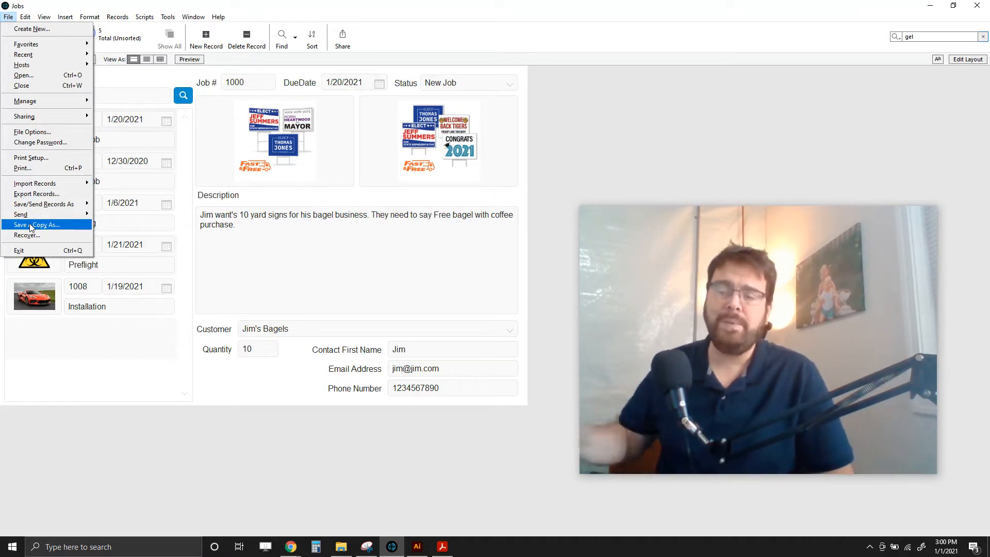
click(55, 225)
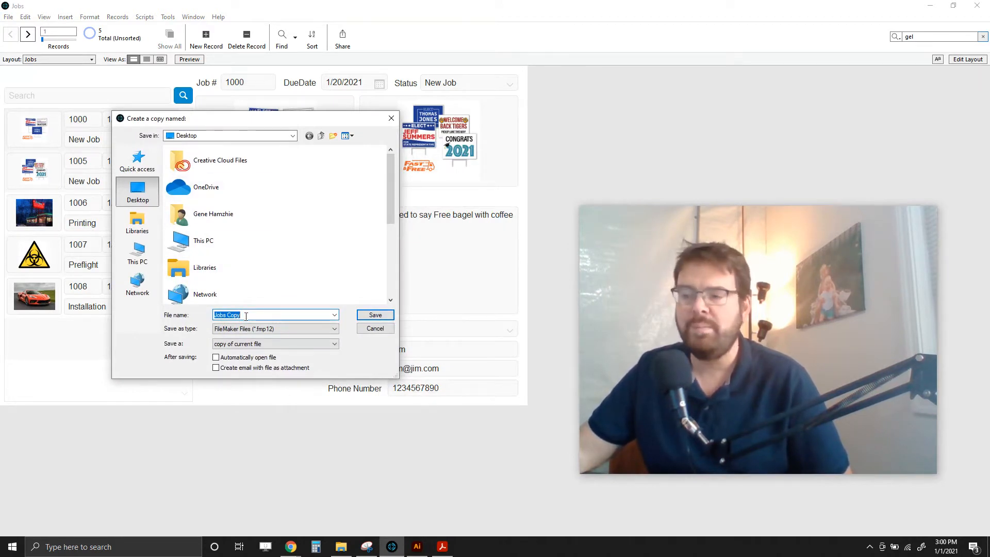
click(375, 315)
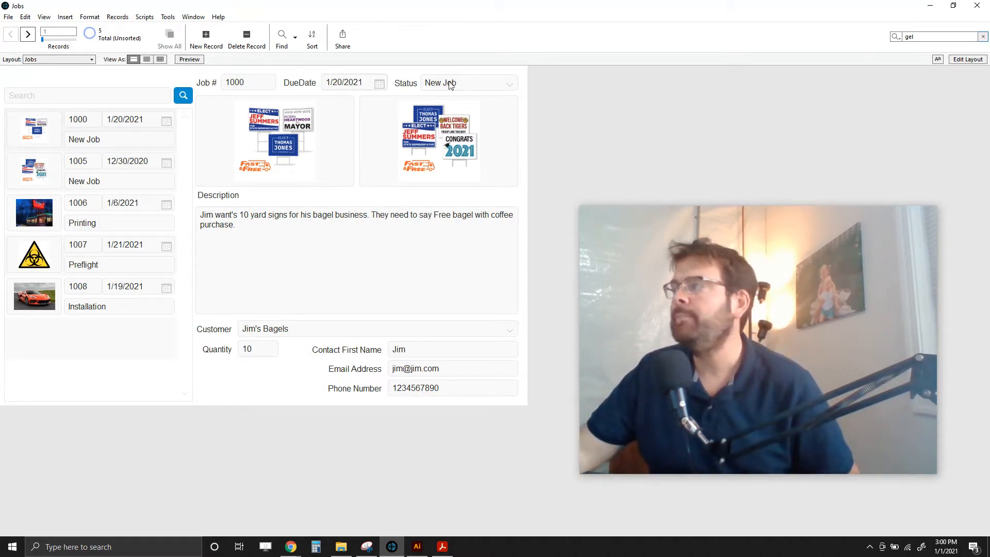
- In the layout, add a conditional formatting rule to the job list's DueDate field for values before today
click(966, 58)
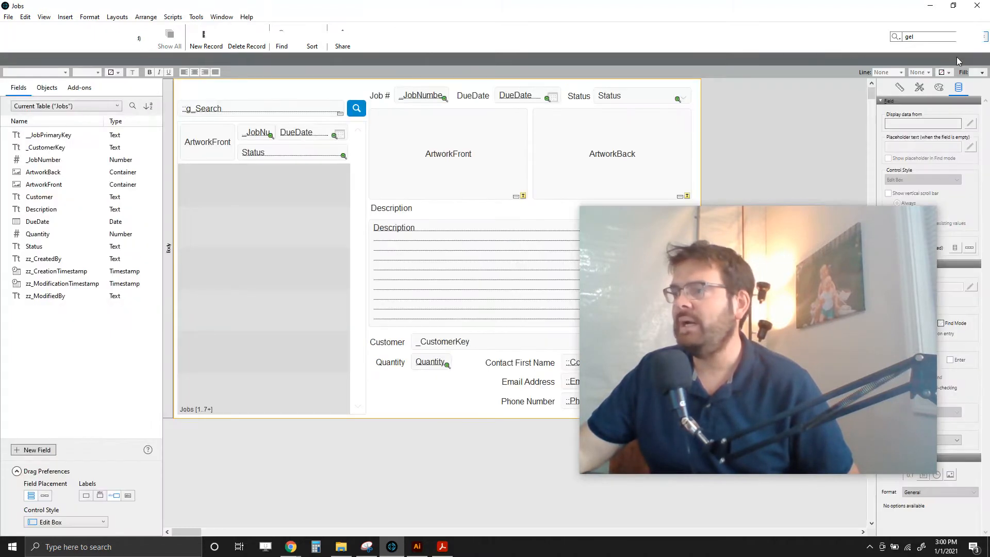
click(303, 135)
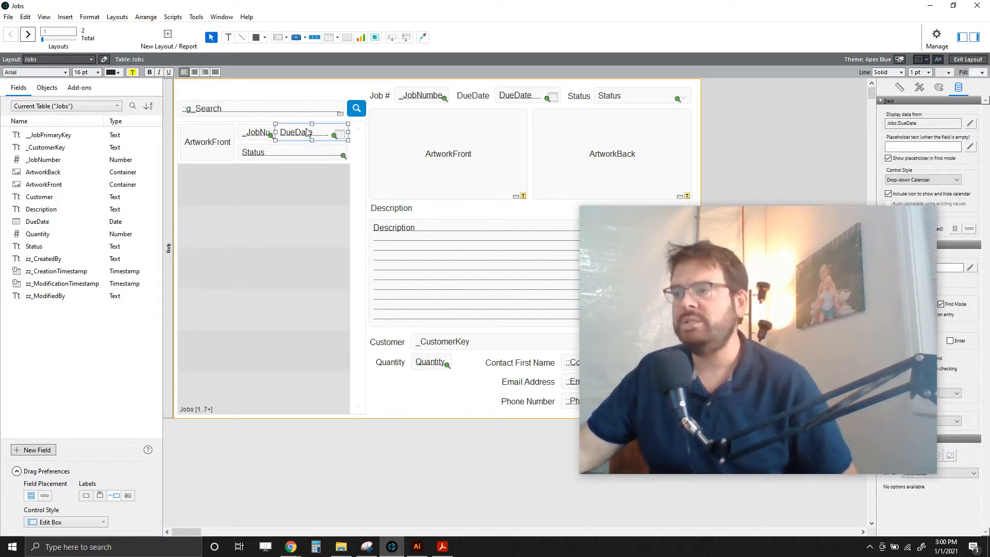
right_click(307, 132)
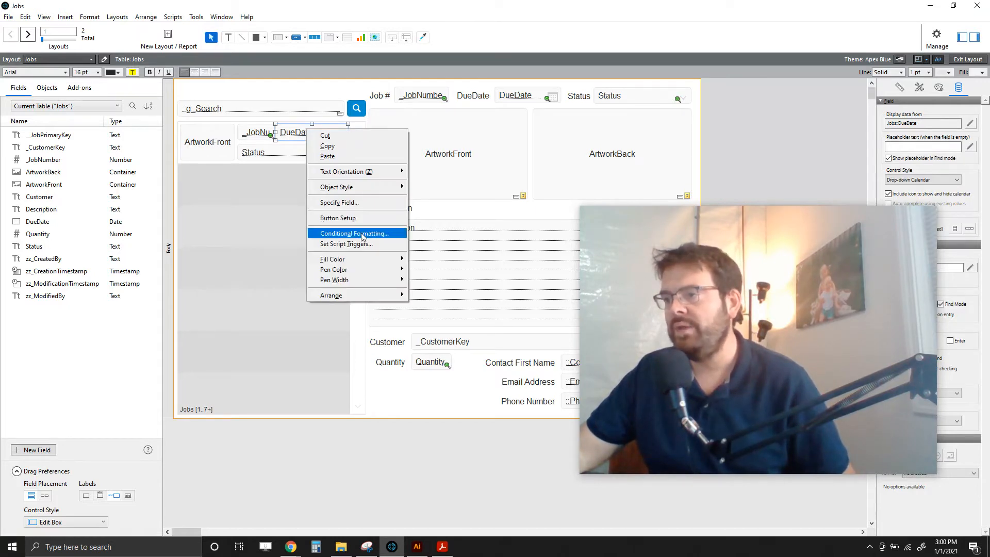
click(354, 233)
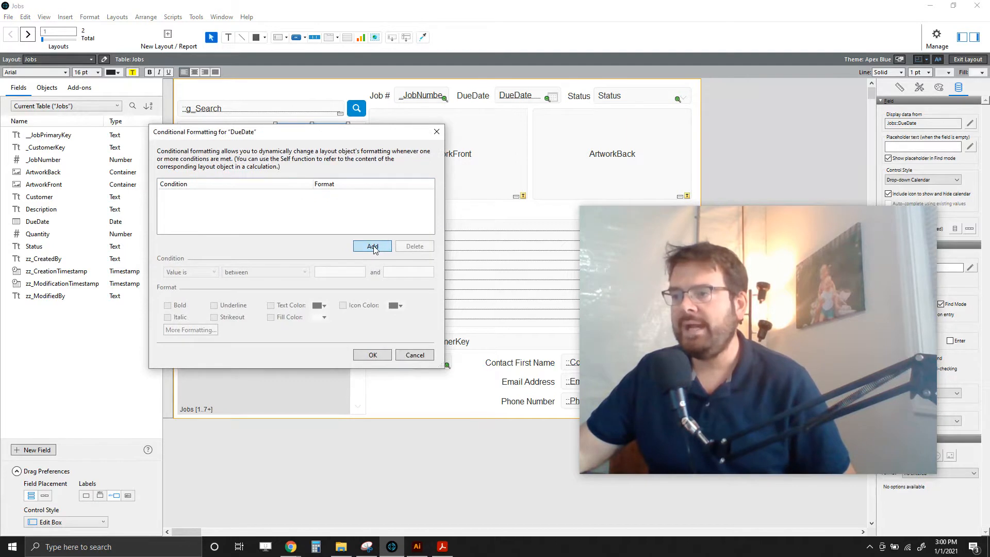
click(374, 248)
click(197, 273)
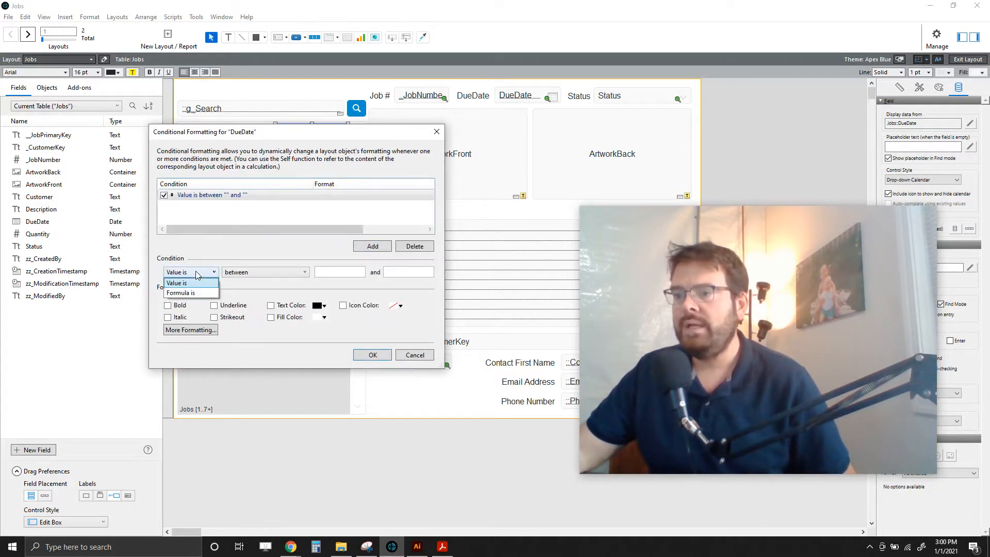
click(180, 283)
click(304, 272)
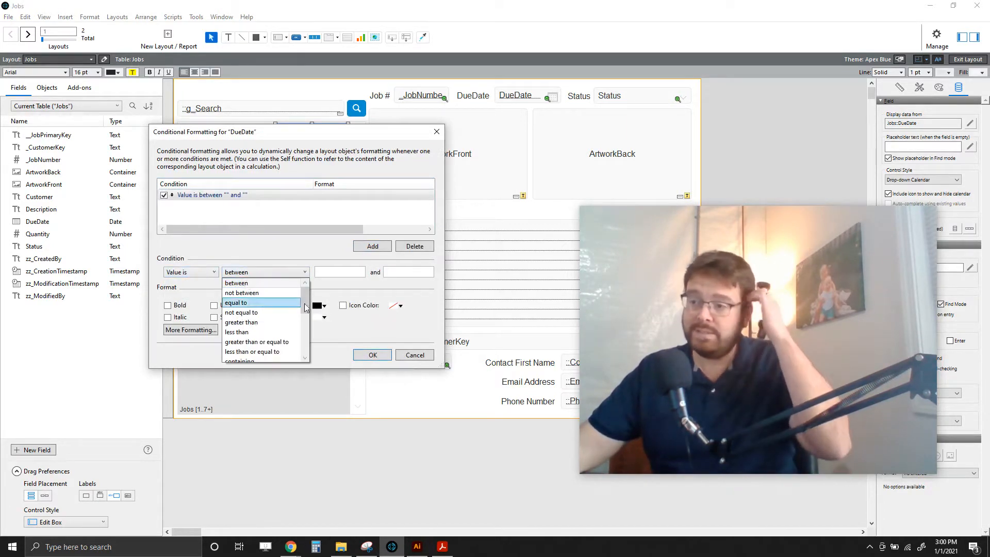
drag(305, 307, 316, 353)
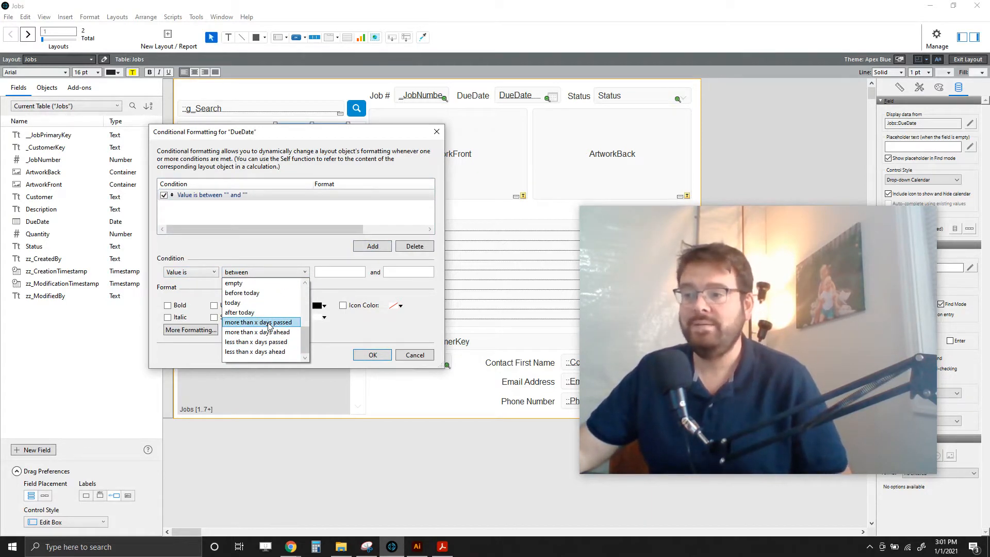
click(258, 293)
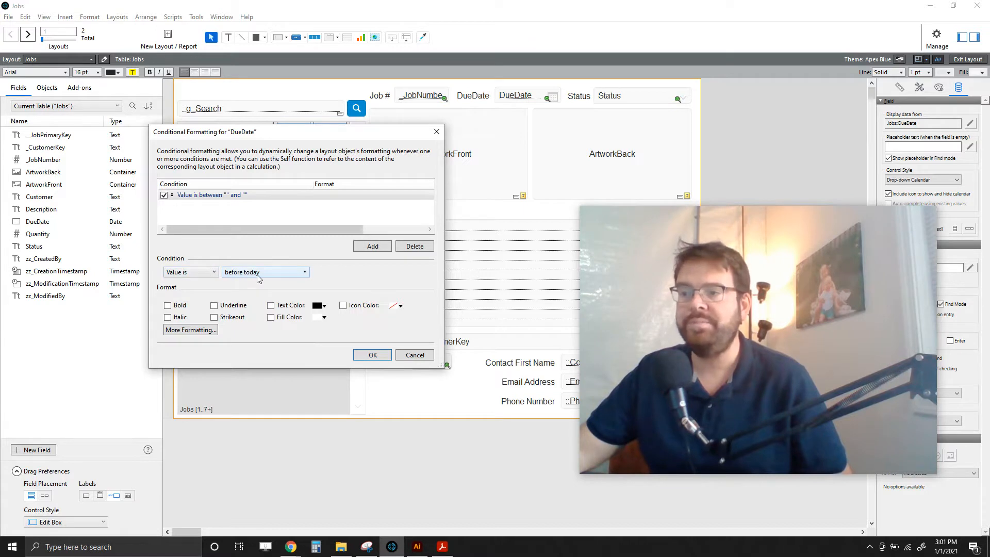
- Format the before-today rule with a red fill, white text and bold style, and apply it to the DueDate field
click(270, 317)
click(325, 319)
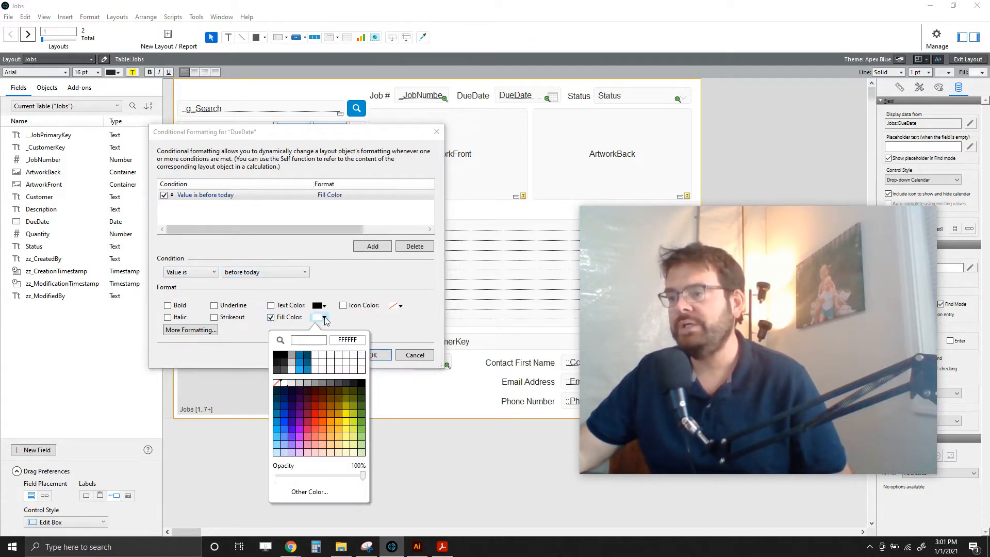
click(315, 414)
click(271, 305)
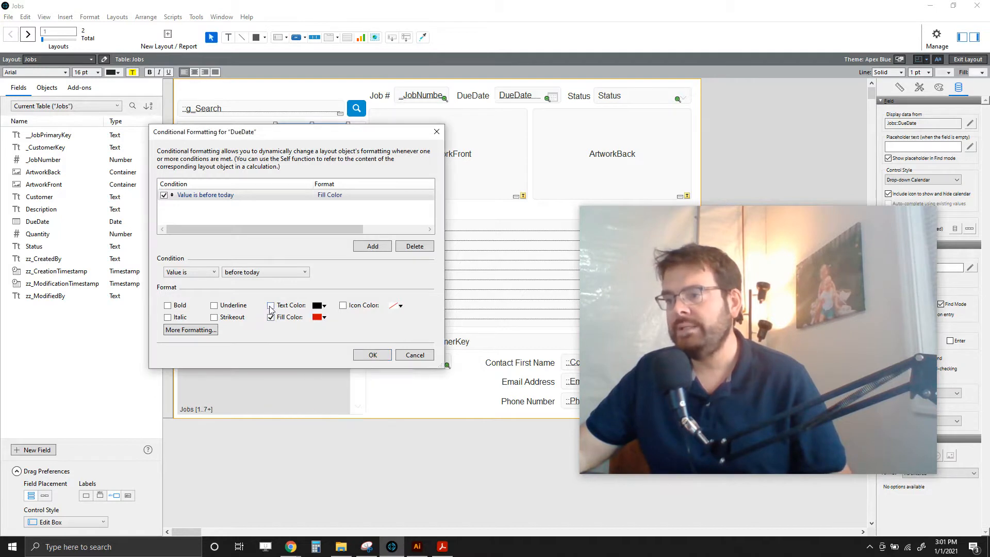
click(325, 306)
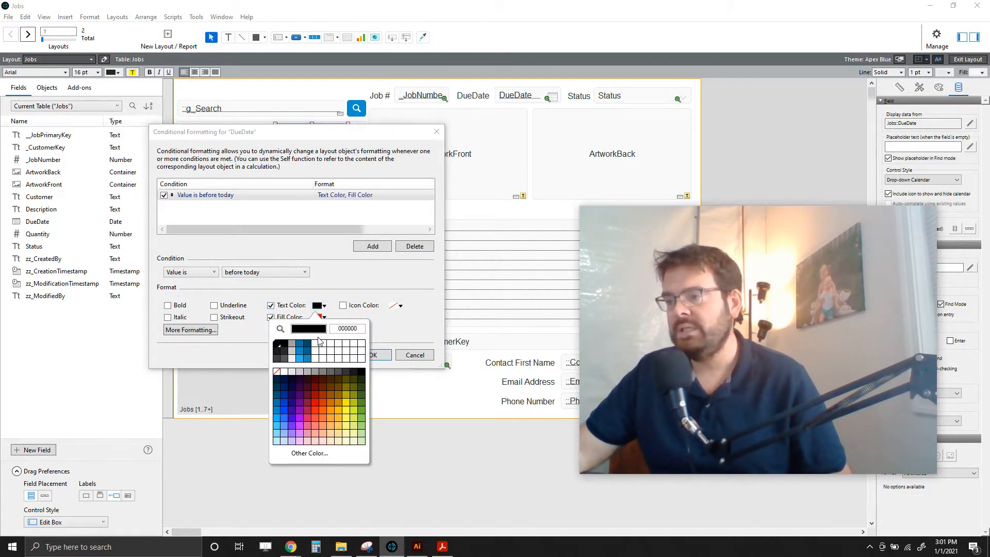
click(285, 376)
click(168, 306)
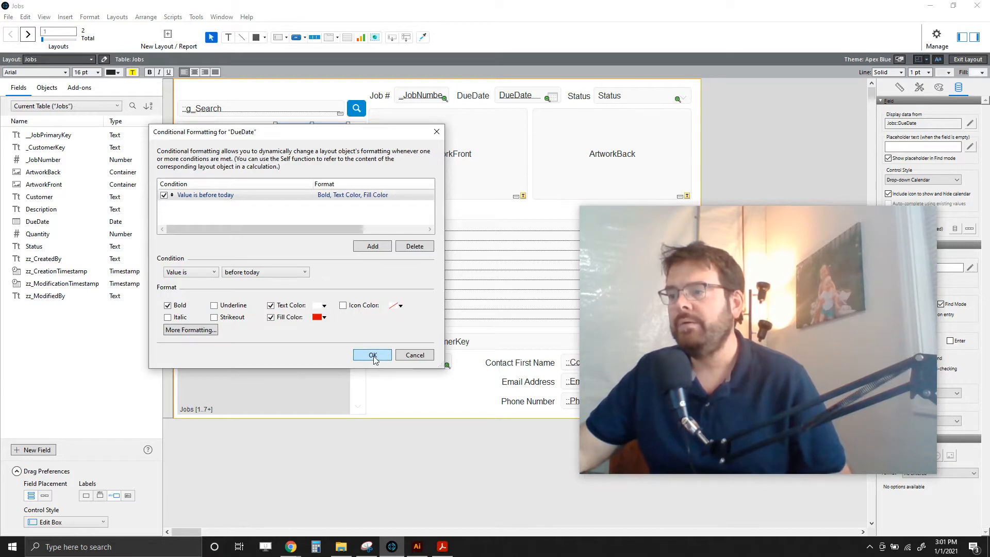
click(197, 332)
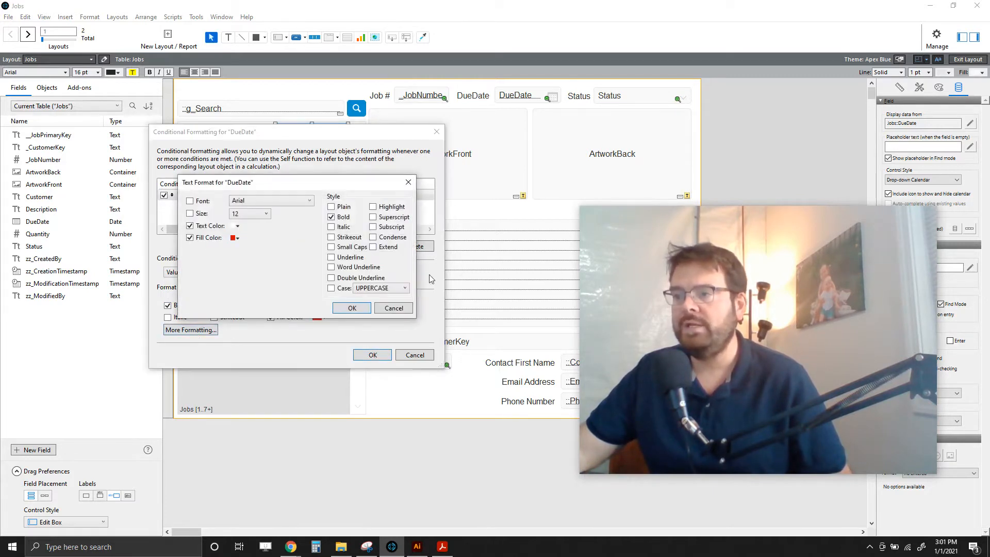
click(394, 308)
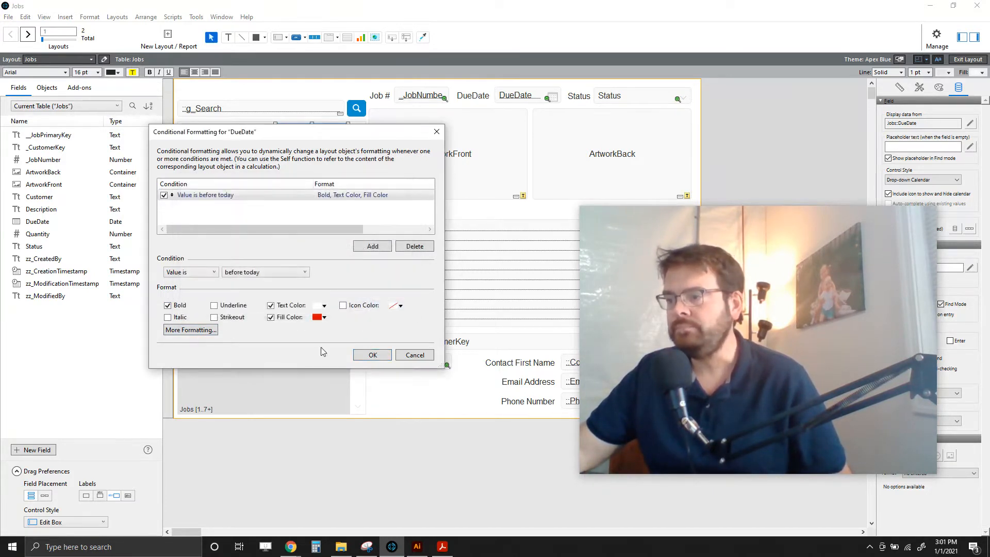
click(374, 356)
- Leave layout editing and save the changes to the Jobs layout
click(765, 126)
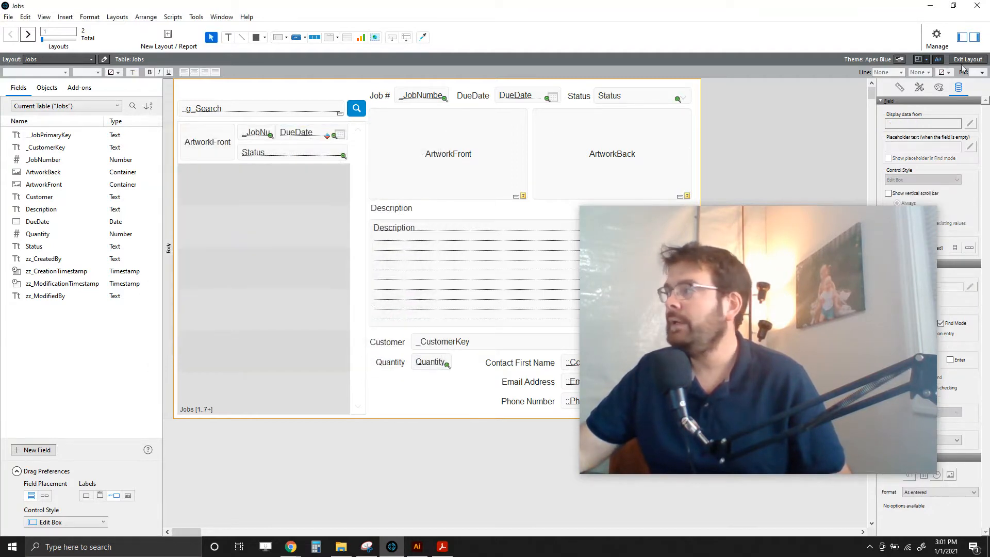
click(978, 60)
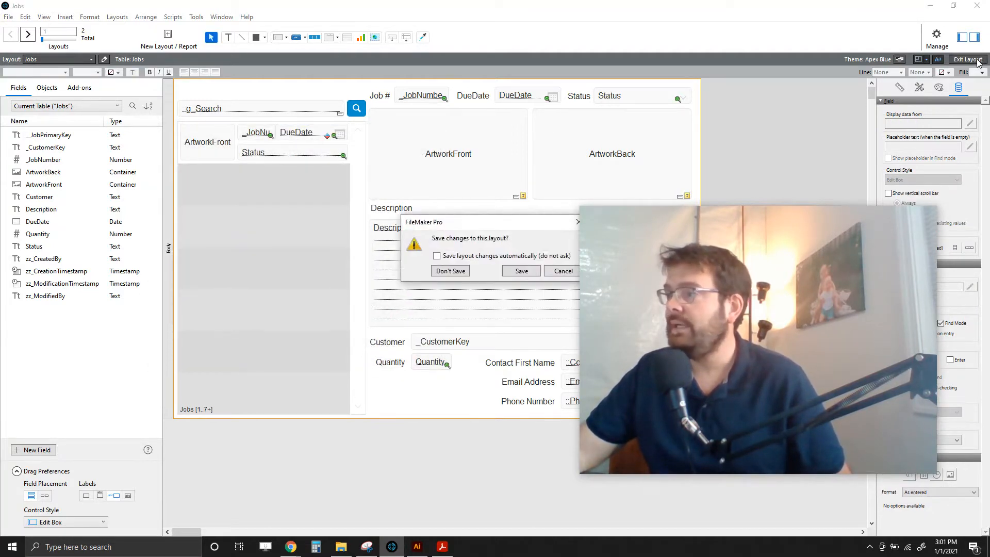
click(521, 272)
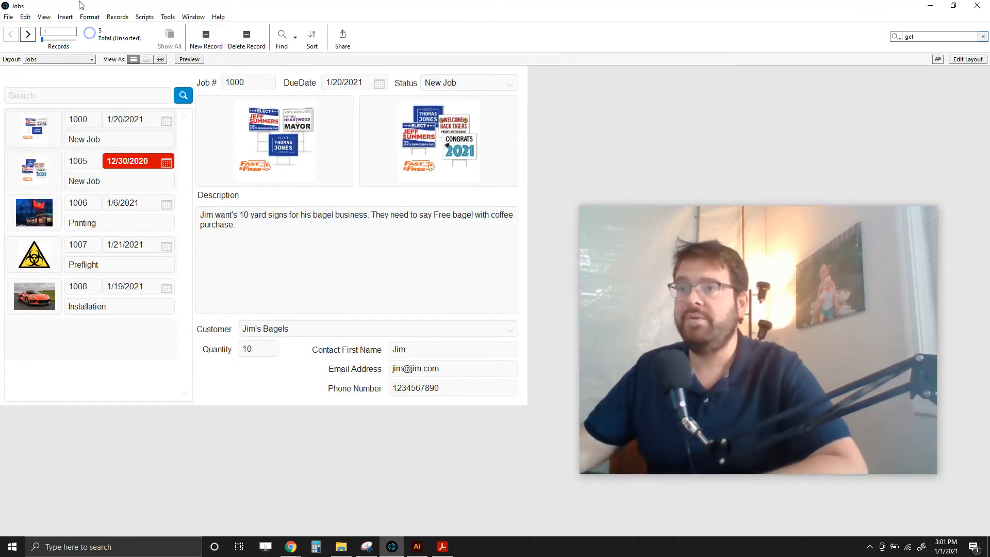
- Add a text object with the current date symbol to the layout, just above the g_Search field
click(968, 59)
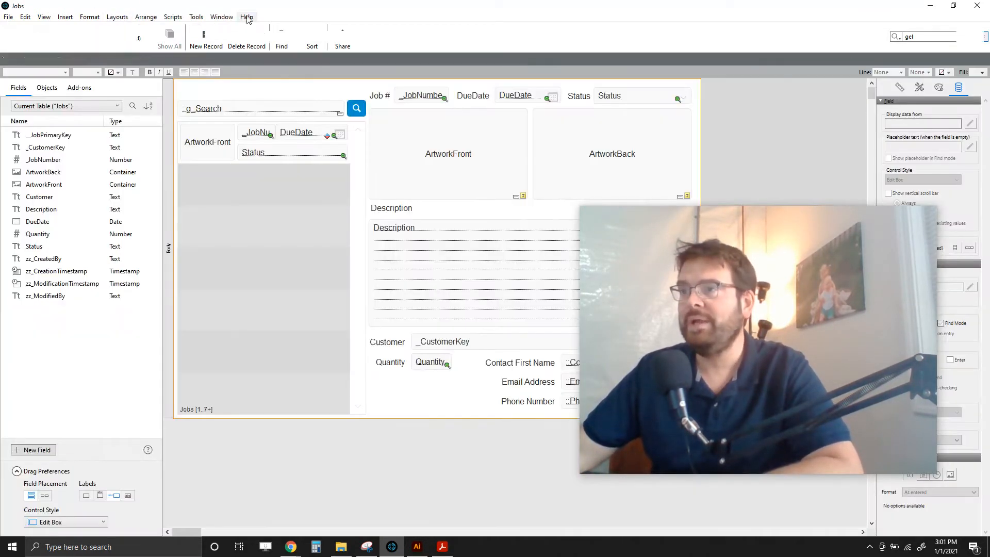
click(146, 17)
mouse_move(114, 17)
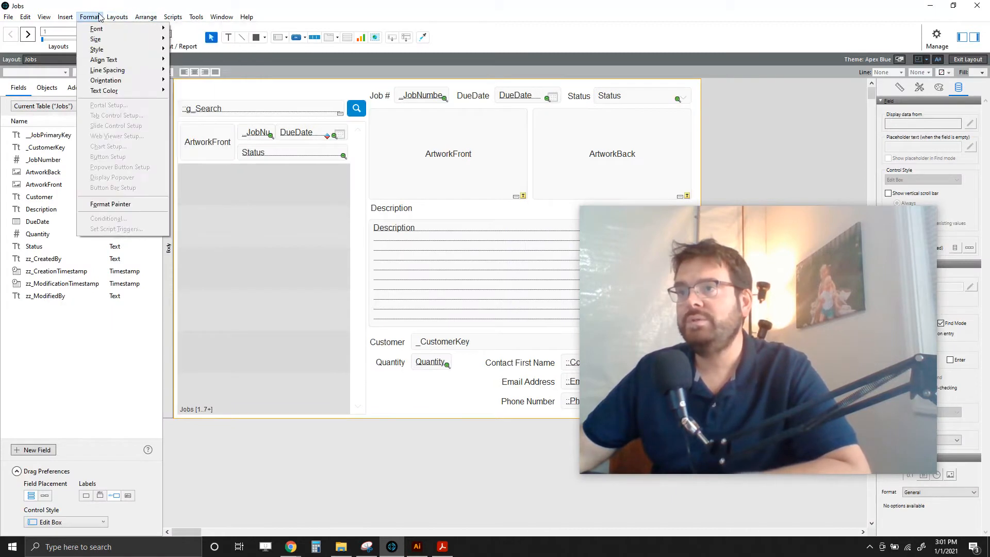
click(268, 88)
click(228, 37)
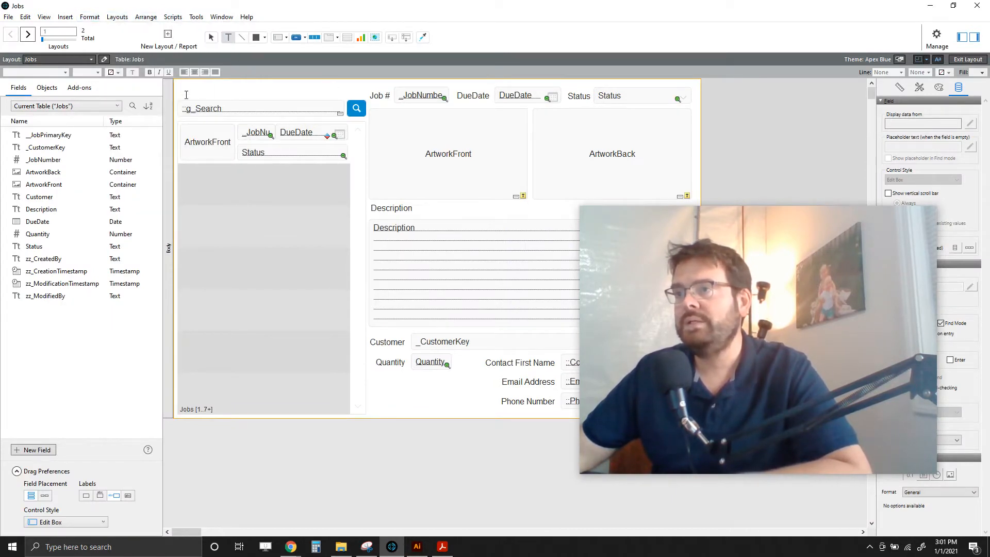
click(184, 93)
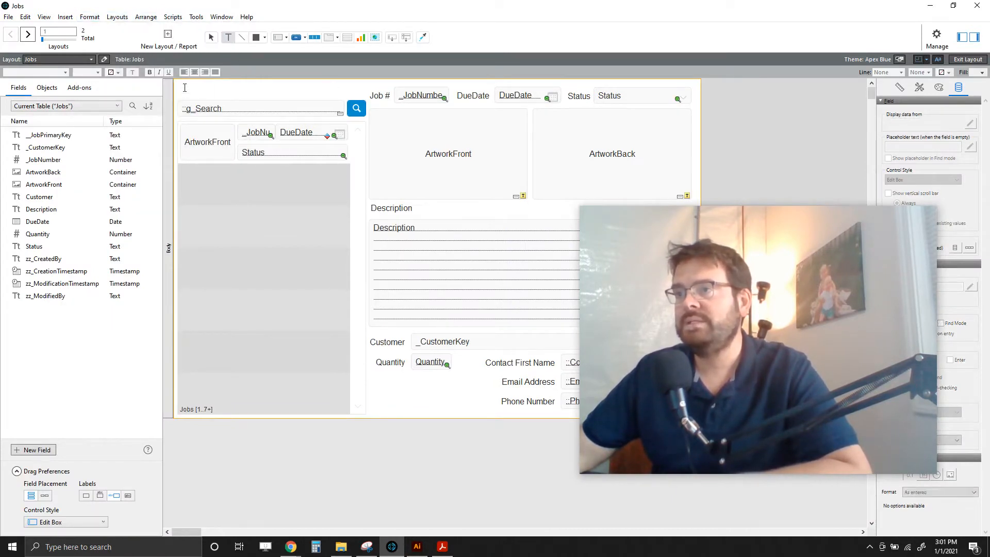
click(65, 16)
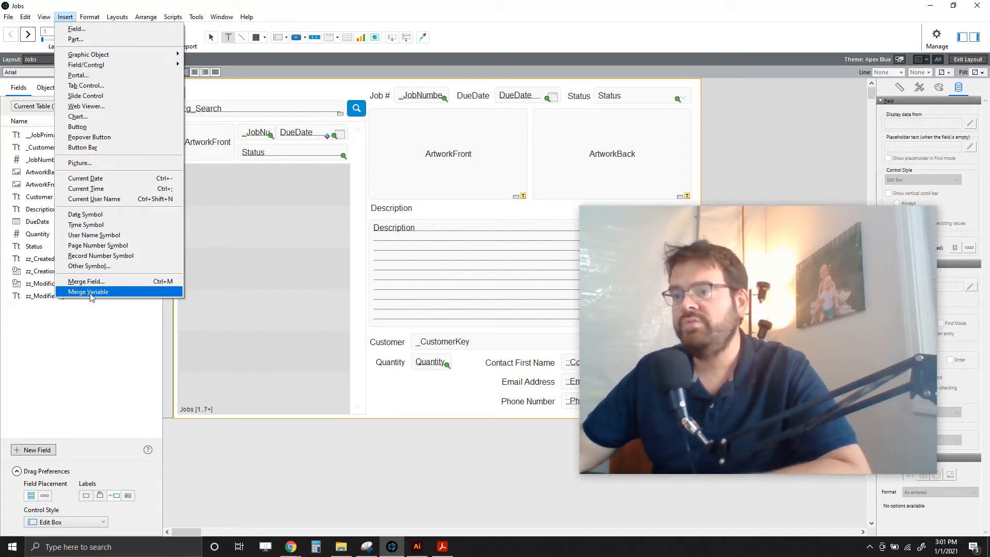
click(88, 214)
click(268, 85)
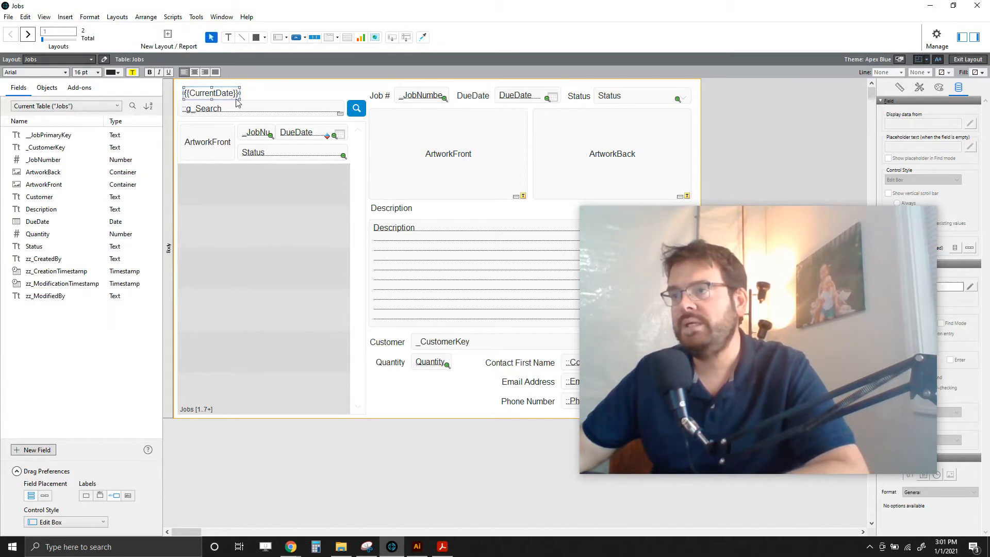
drag(223, 94, 216, 88)
click(254, 85)
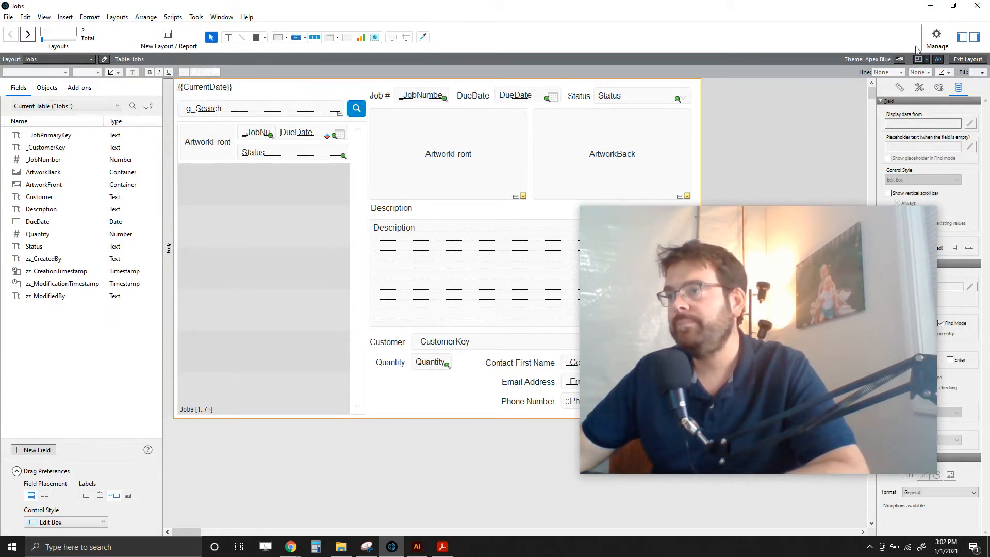
- Save the layout with the date symbol, return to the records and open job 1005 from the list
click(965, 61)
click(515, 271)
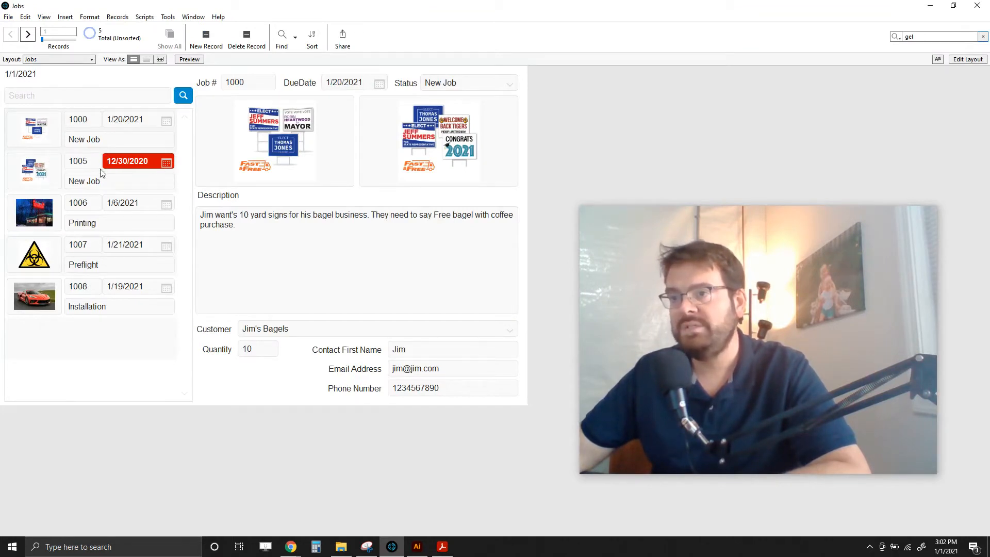
click(119, 165)
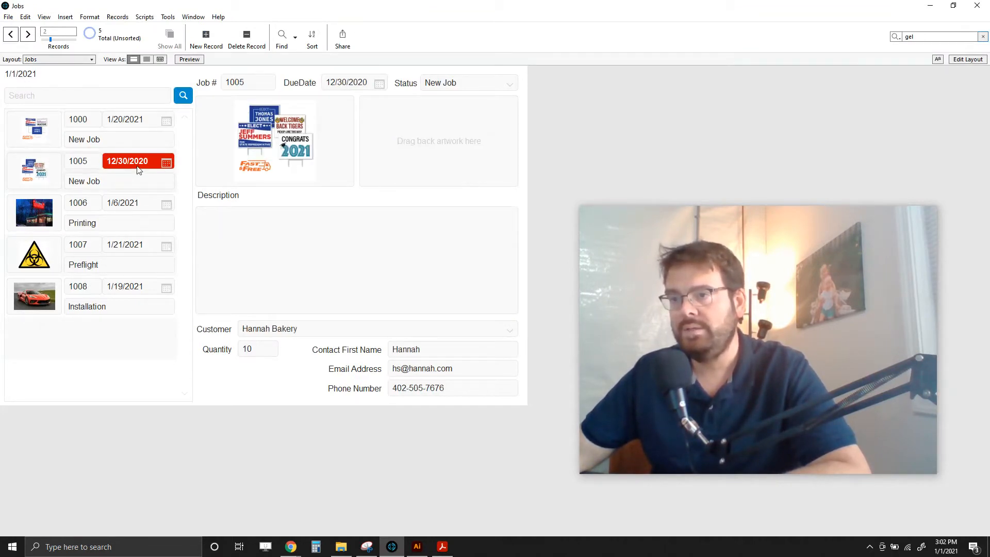
- Change the job list's DueDate field control style to Edit Box, then save and exit the layout
click(965, 59)
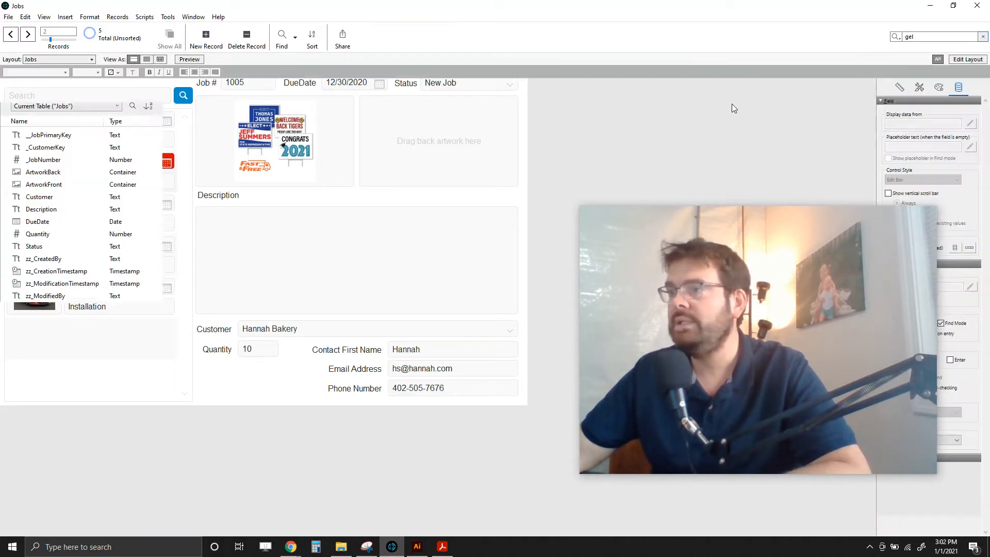
click(330, 135)
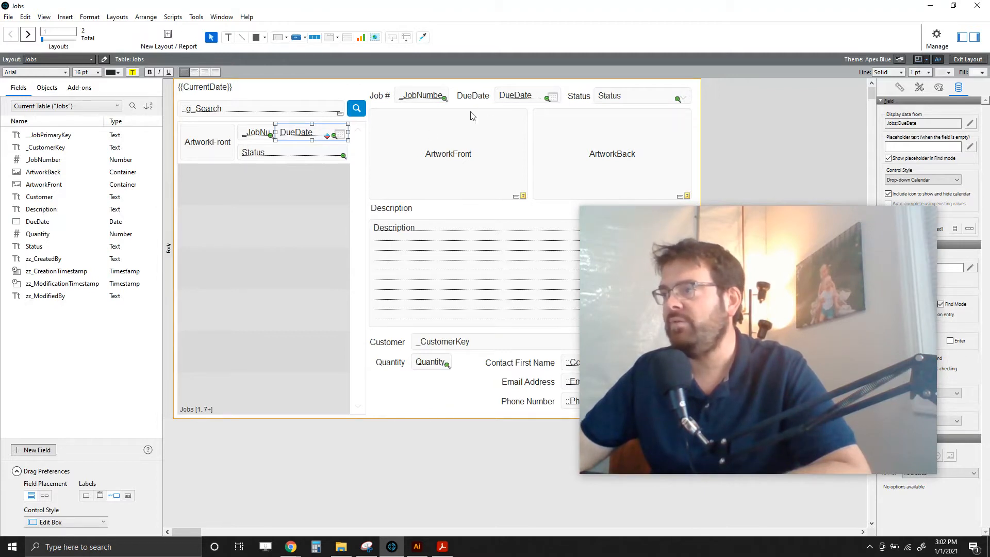
click(923, 180)
click(908, 187)
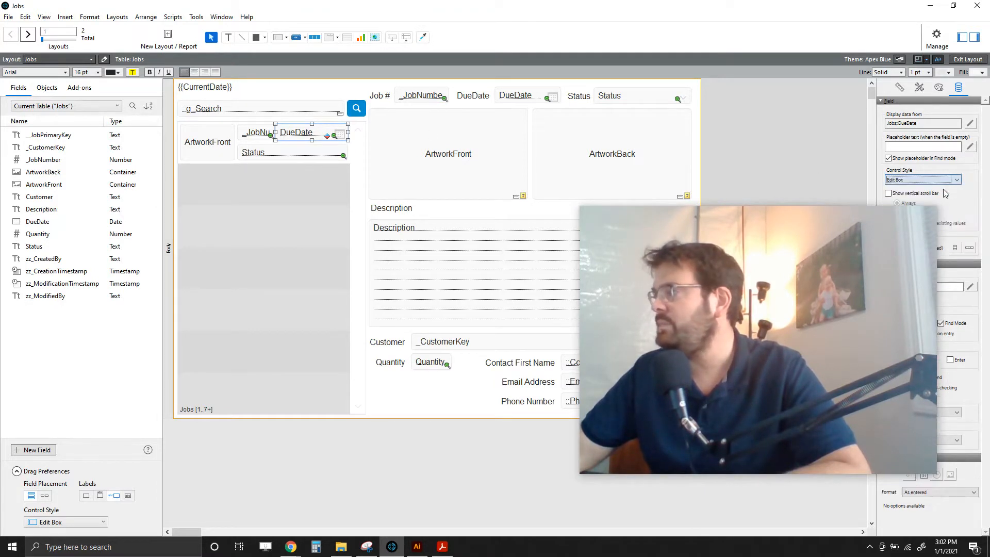
click(761, 177)
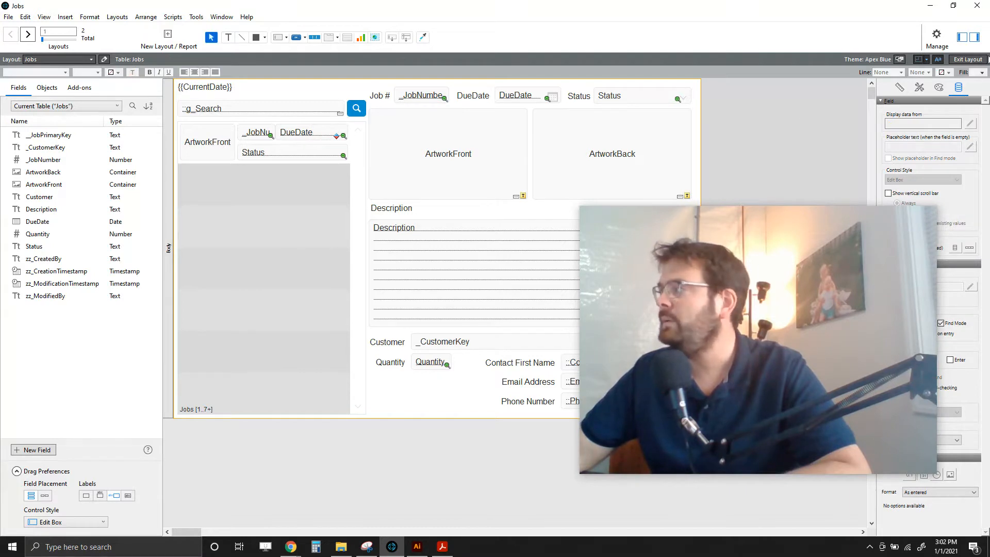
click(980, 60)
click(521, 271)
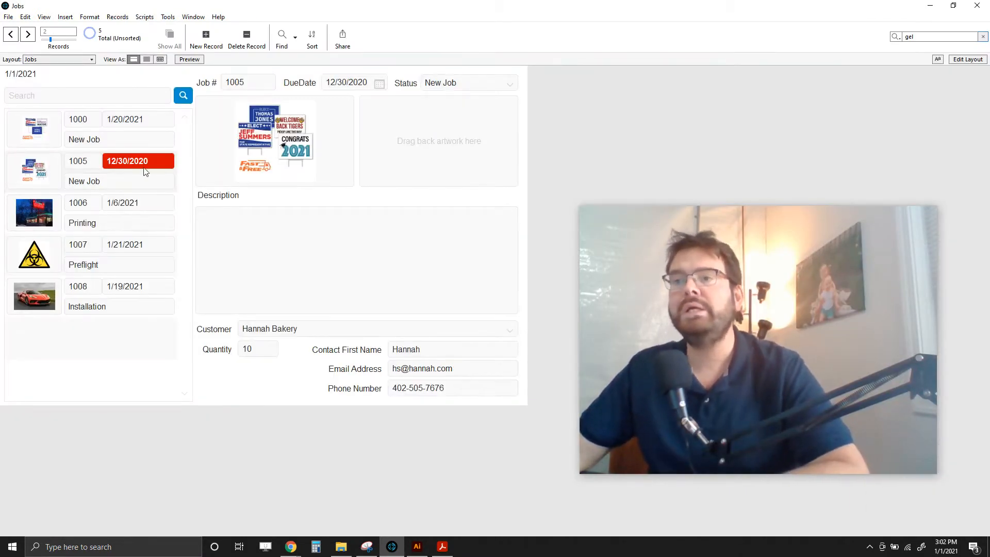
- Open job 1008 from the list and set its due date to 12/31/2020
click(138, 290)
click(380, 84)
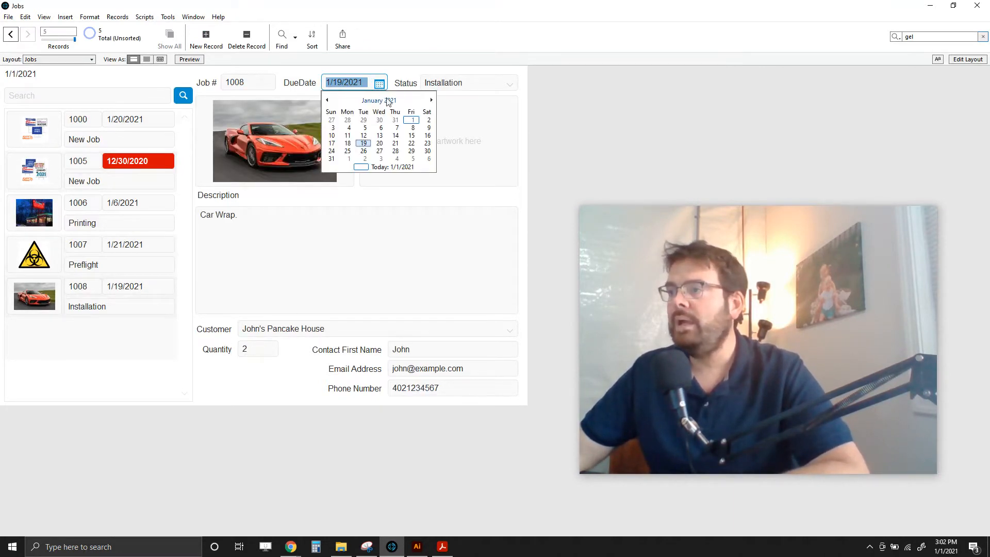
click(395, 120)
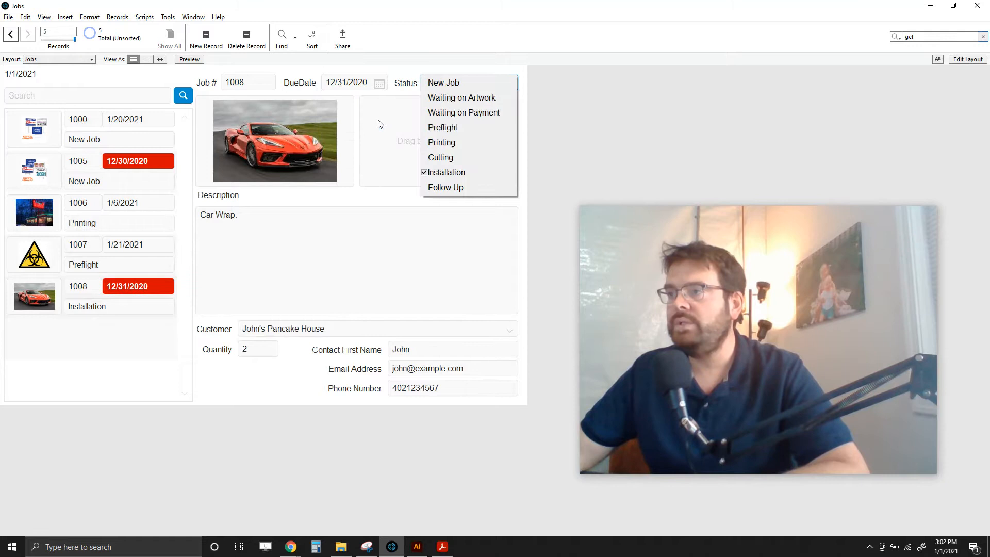
click(662, 155)
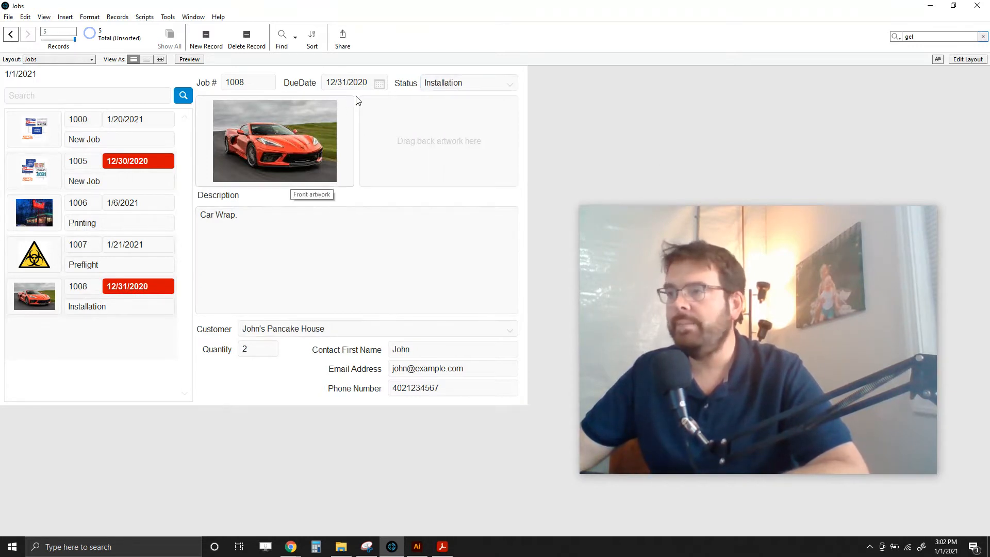
- Set job 1008's due date to 1/1/2021, followed by 1/2/2021, and commit the record
click(380, 84)
click(413, 152)
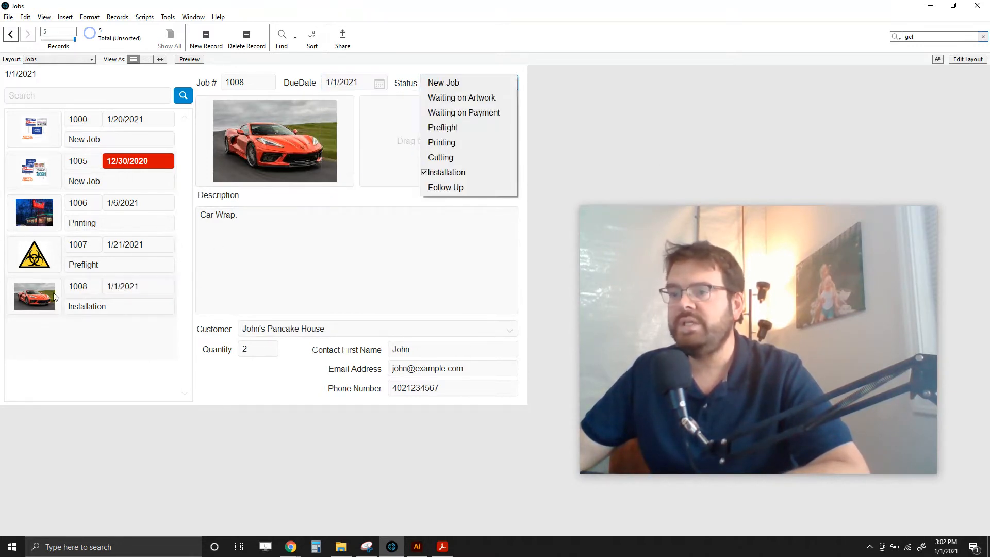
click(375, 86)
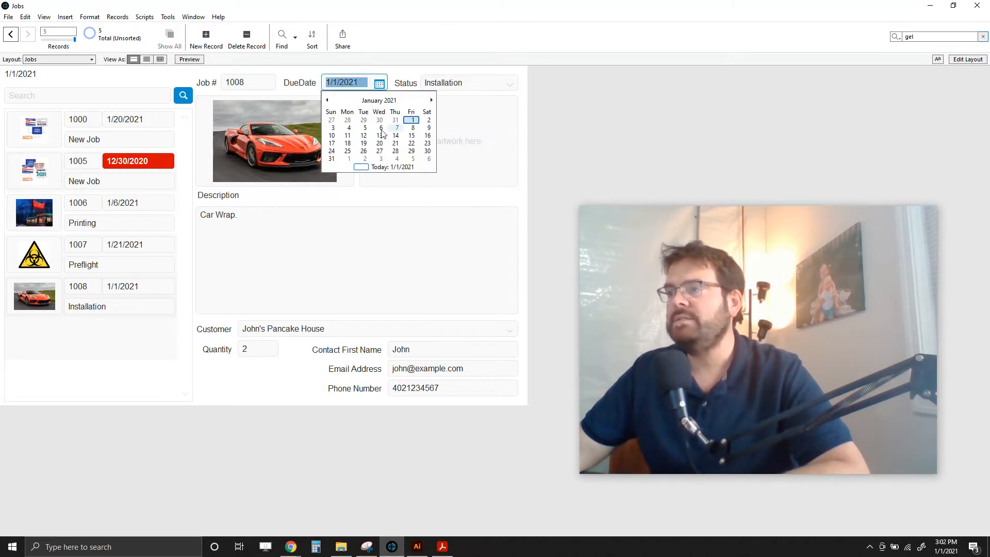
click(429, 121)
click(561, 125)
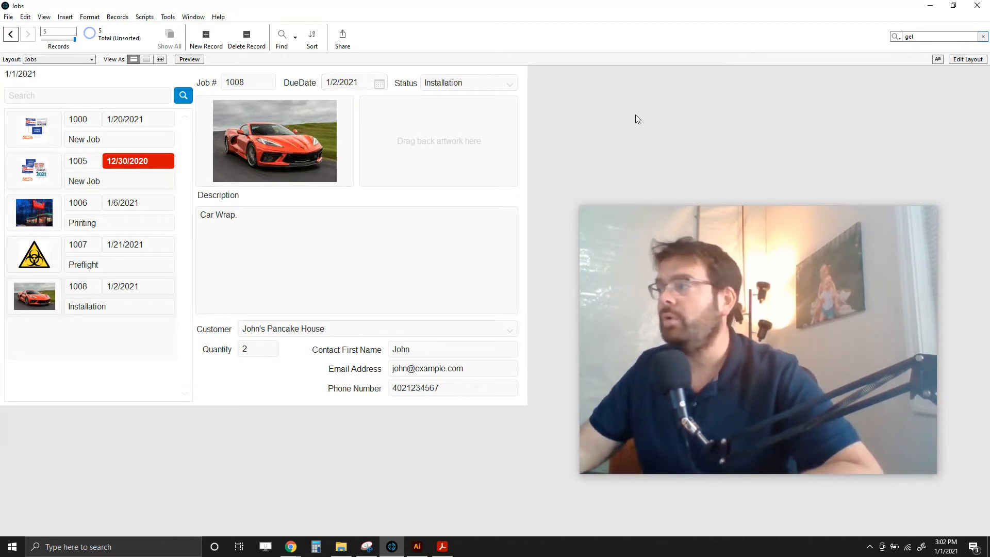
- Edit the Jobs layout and add a second conditional formatting condition to the job list's DueDate field
click(957, 58)
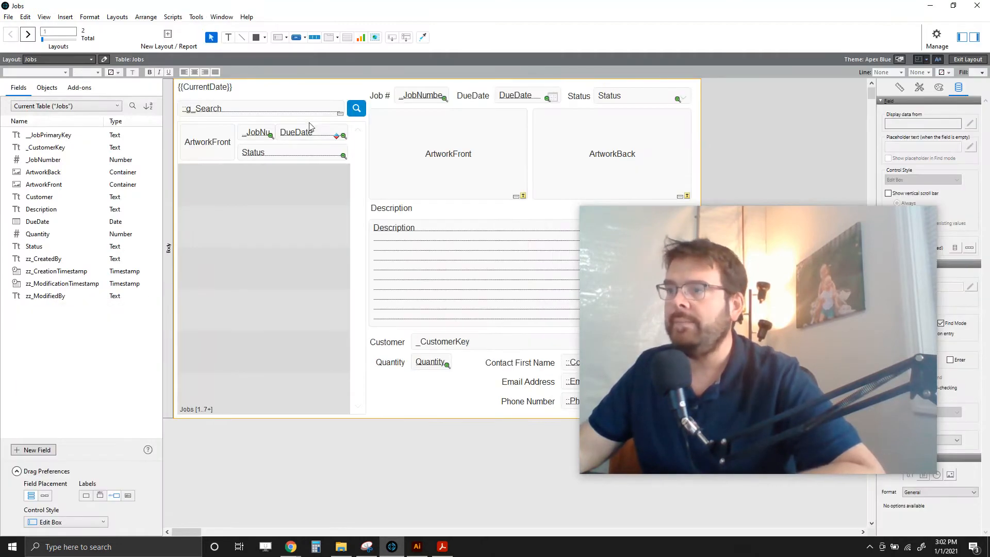
click(312, 132)
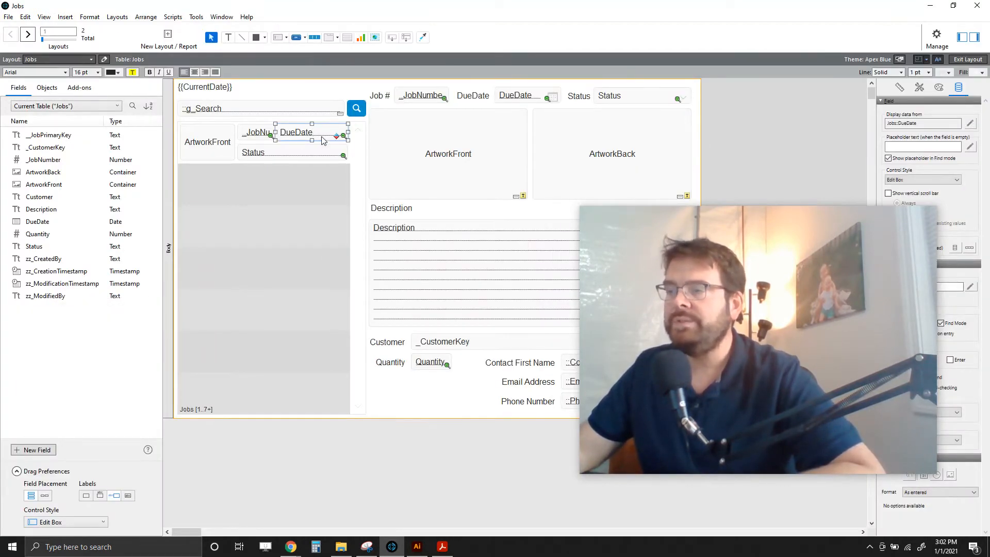
right_click(323, 139)
click(277, 207)
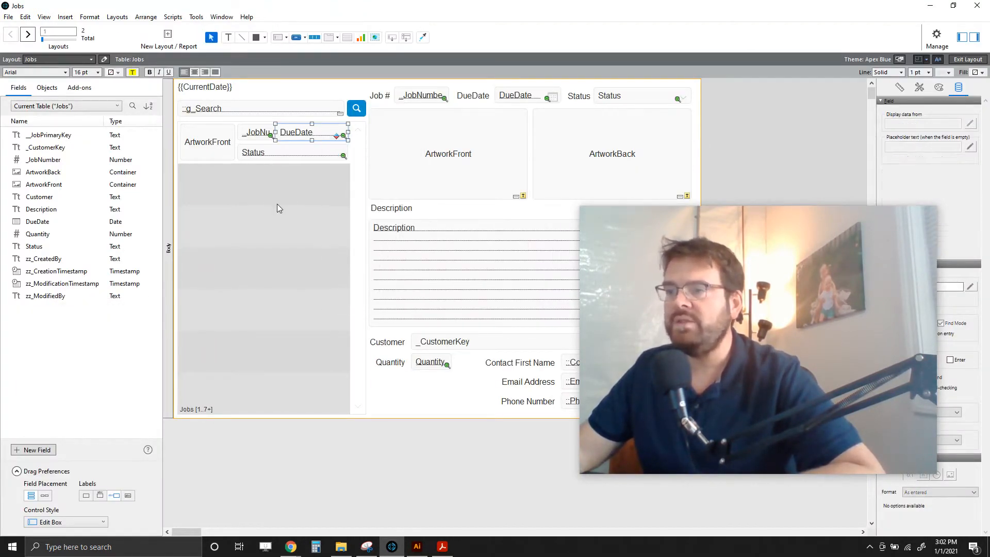
click(277, 208)
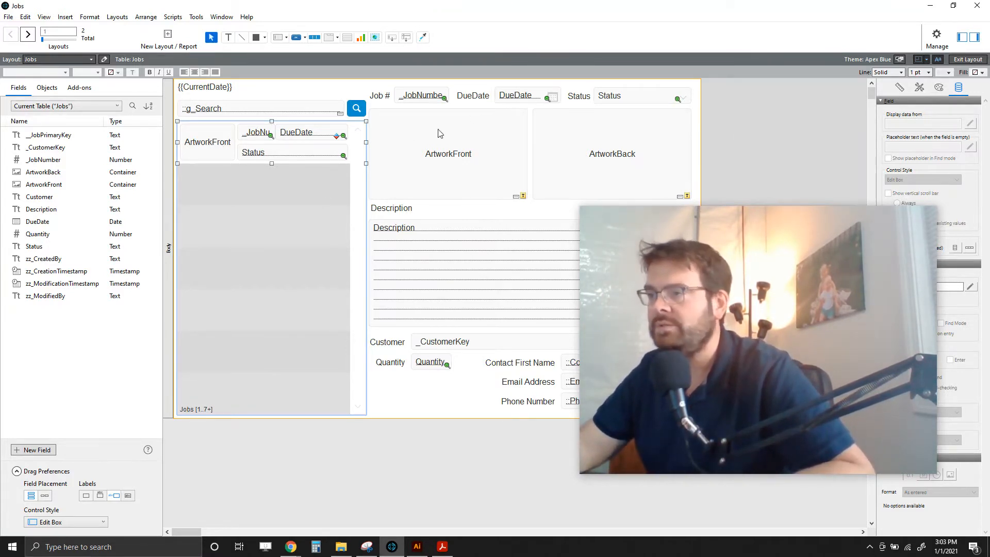
click(298, 133)
right_click(297, 133)
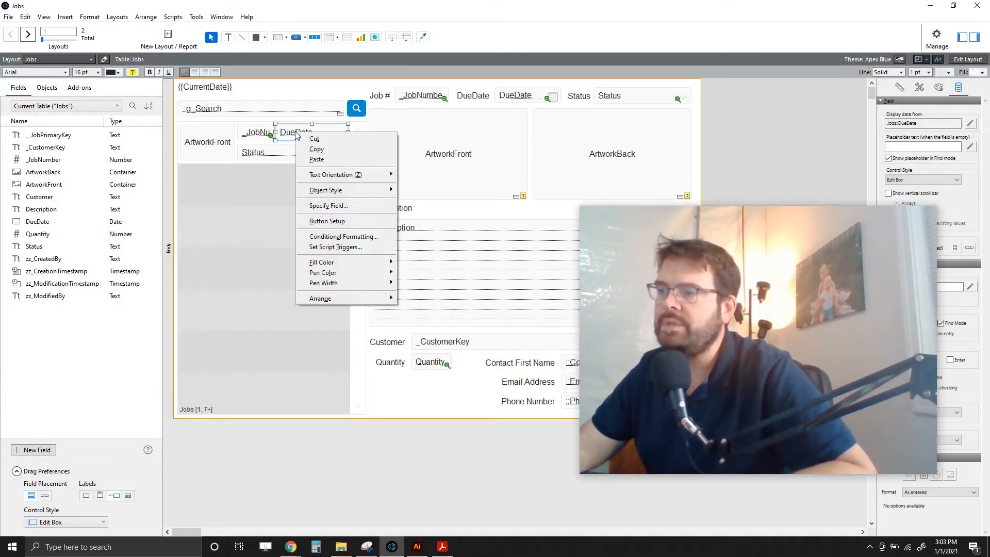
click(337, 237)
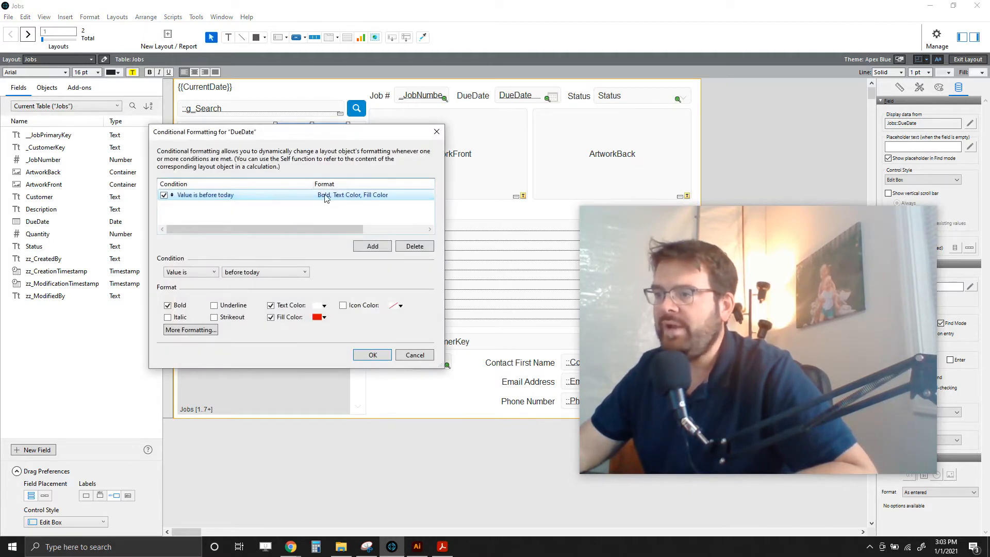
click(367, 247)
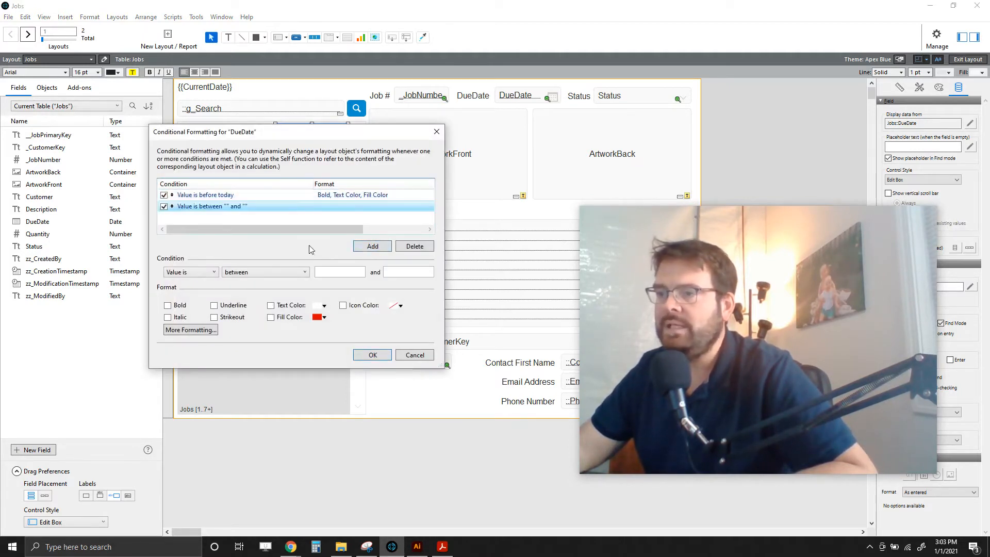
- Set the new DueDate condition to value is less than x days ahead, with 7 as the number of days
click(214, 272)
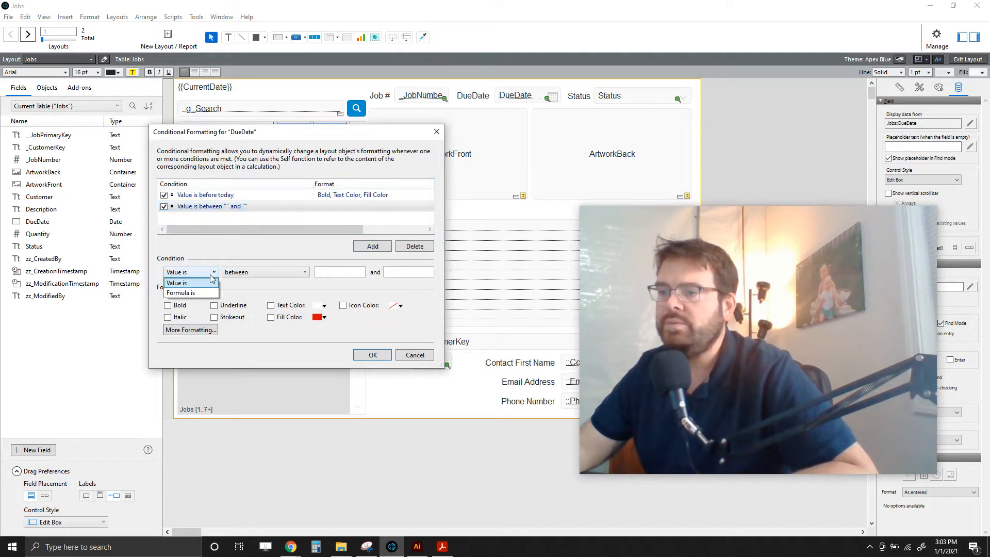
click(210, 276)
click(304, 272)
scroll(289, 336, down, 4)
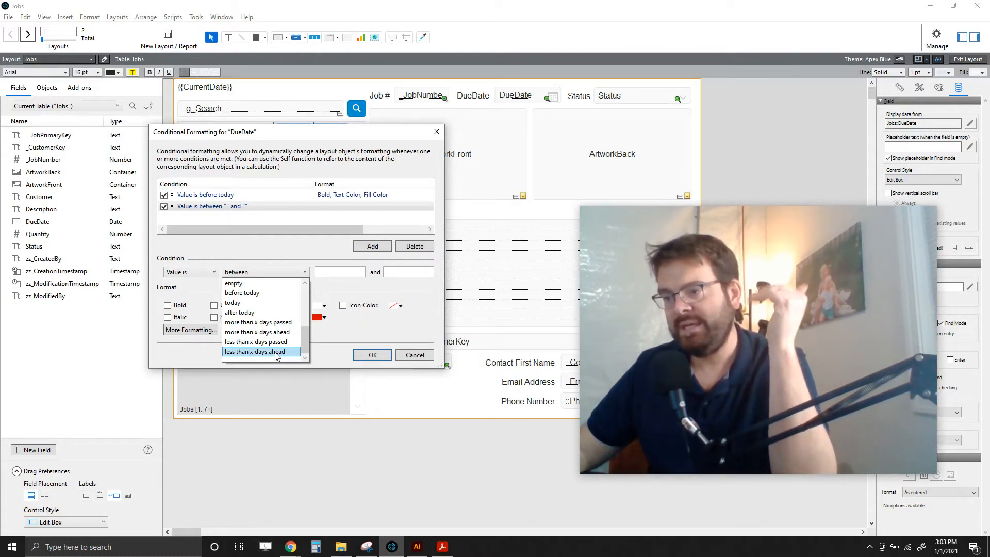
click(275, 352)
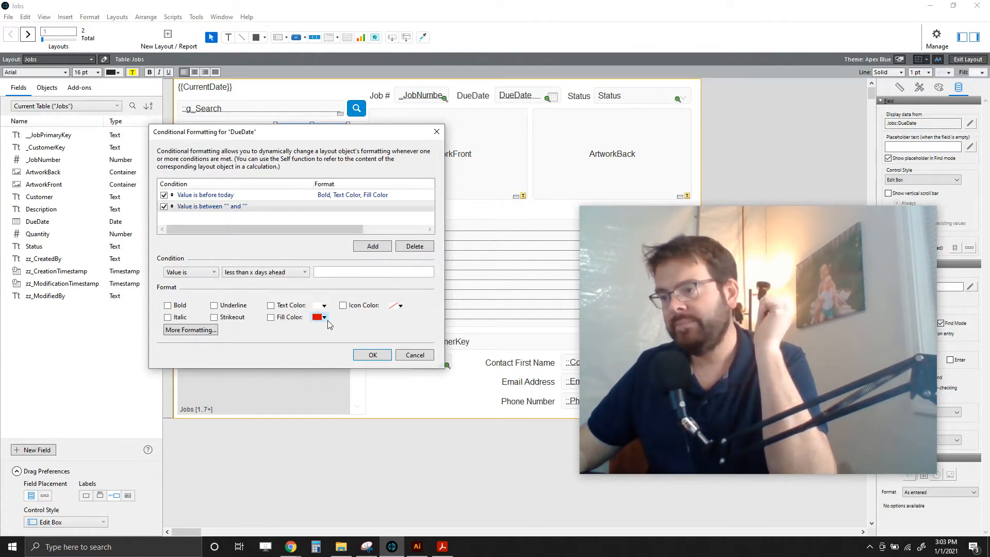
click(330, 272)
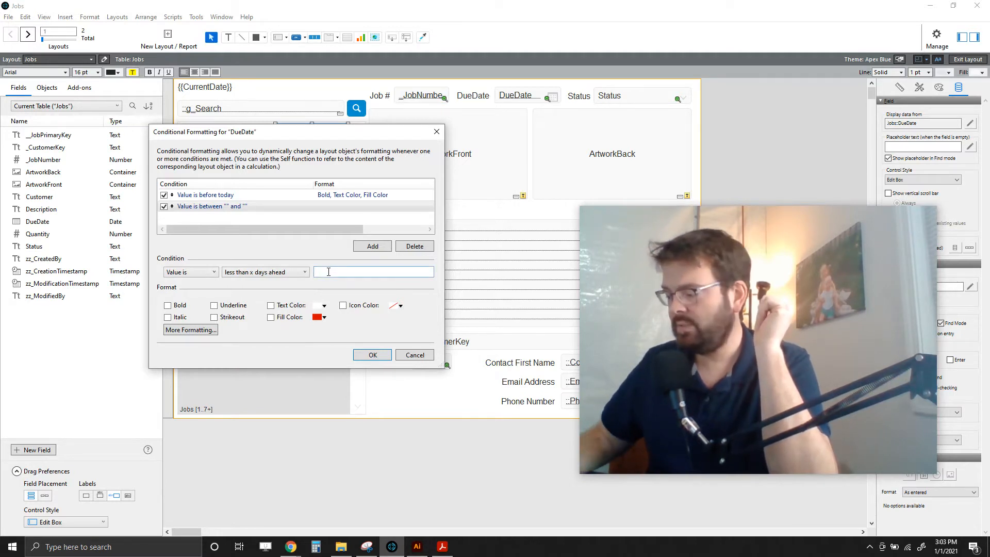
text(7)
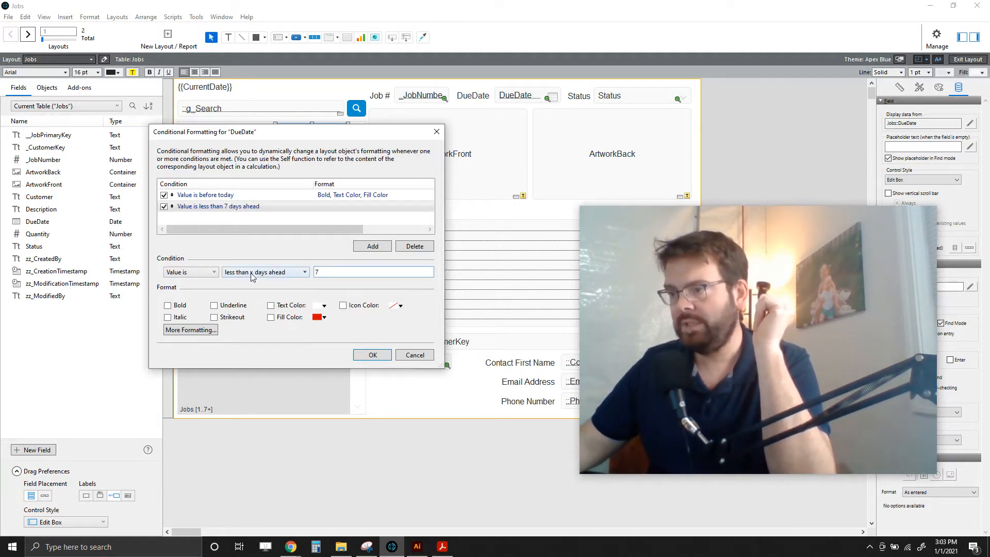
- Format the less-than-7-days-ahead condition with bold text and a light yellow fill, and accept the conditional formatting
click(168, 305)
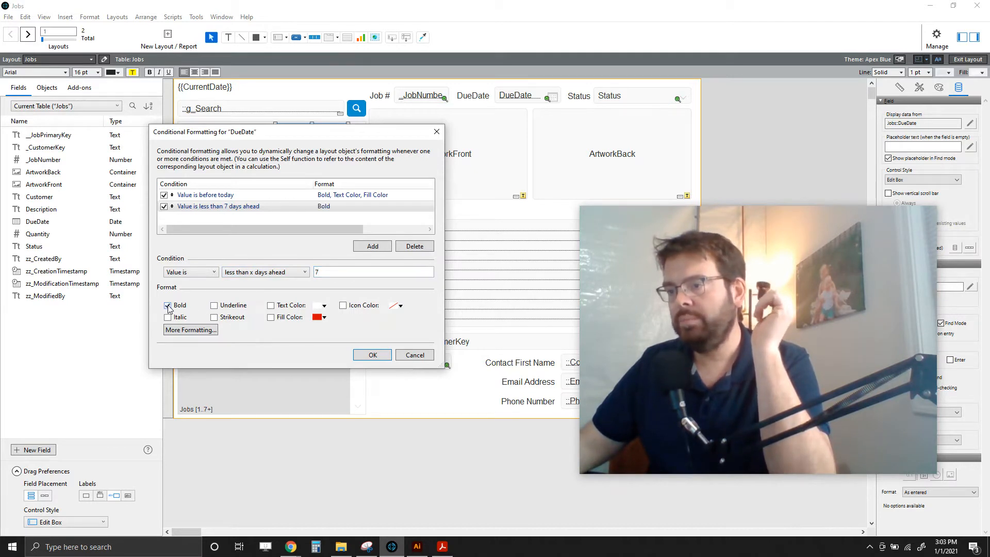
click(271, 317)
click(323, 317)
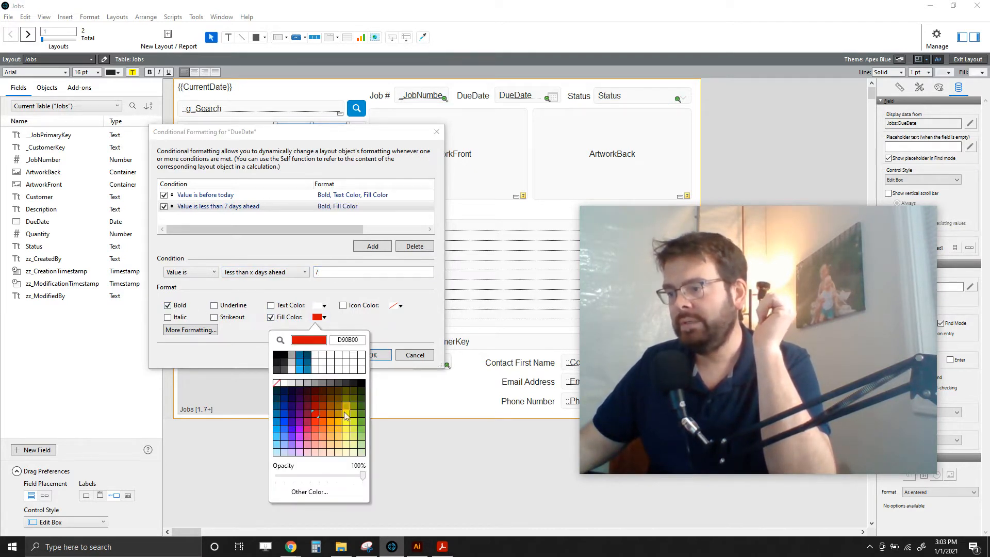
click(348, 437)
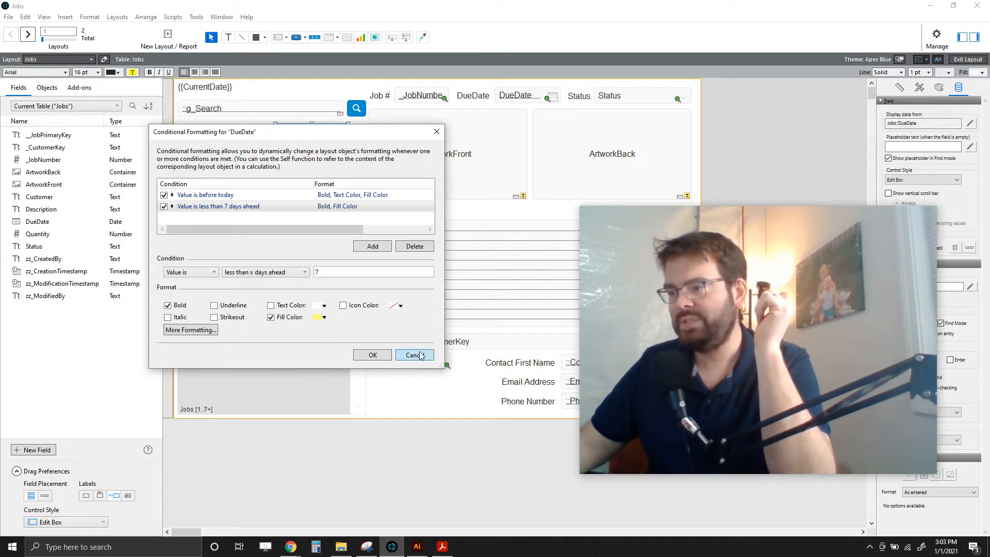
click(371, 355)
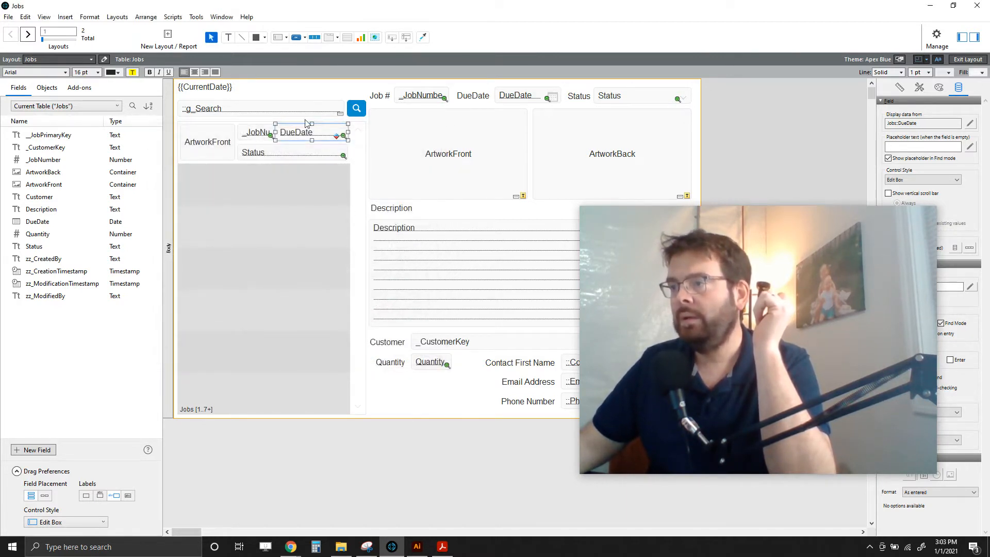
- Exit layout editing and save the changes to the Jobs layout
click(775, 118)
click(968, 59)
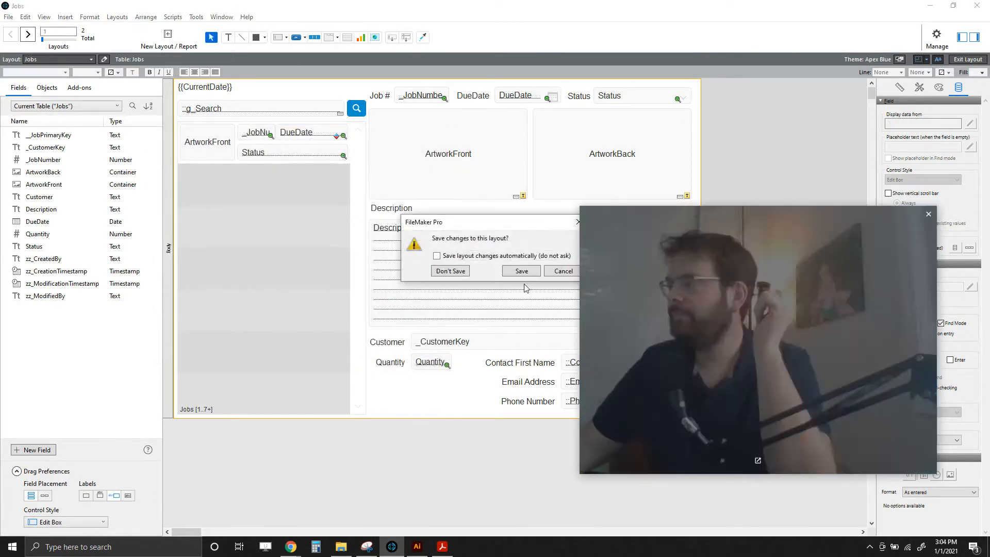
click(517, 272)
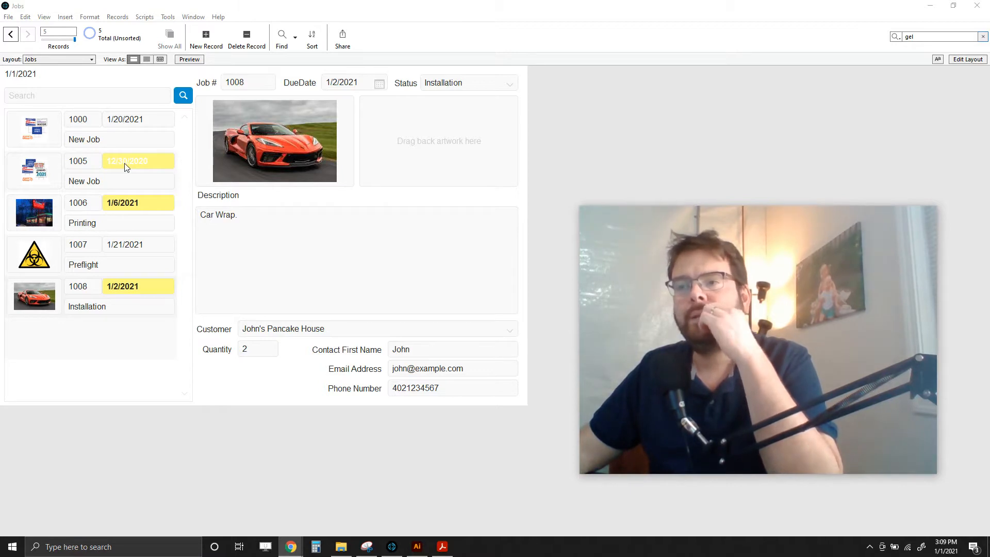
- Return to editing the Jobs layout and open the conditional formatting of the job list's DueDate field
click(971, 59)
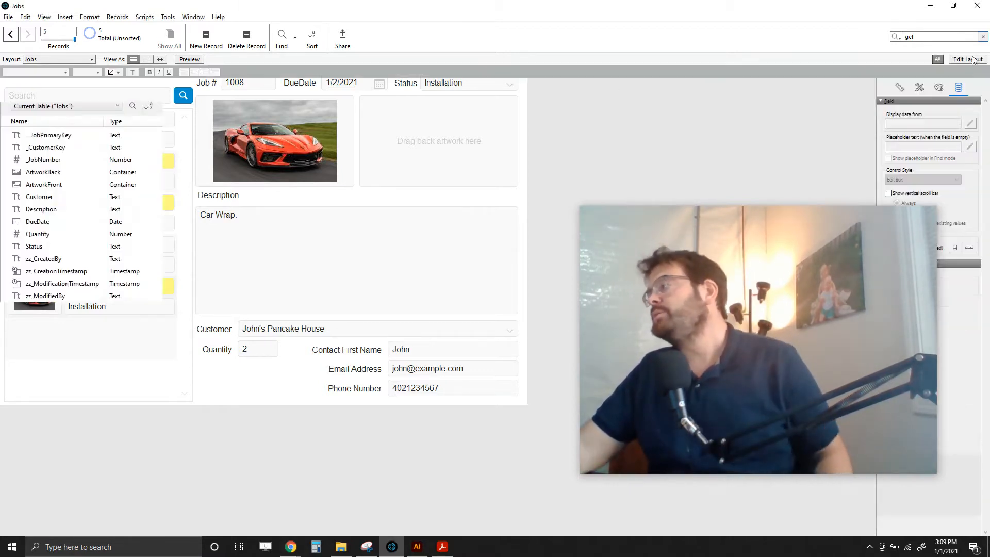
click(295, 133)
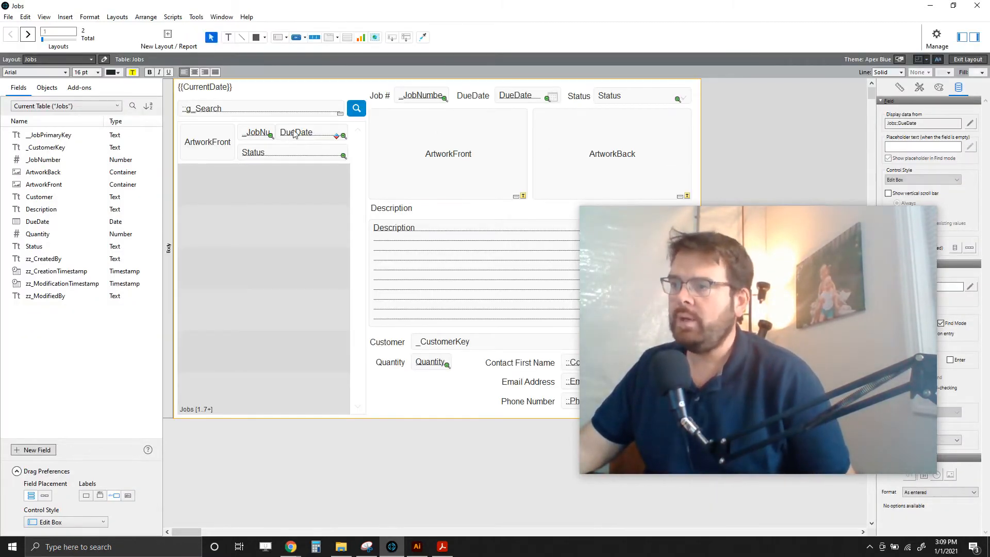
right_click(295, 133)
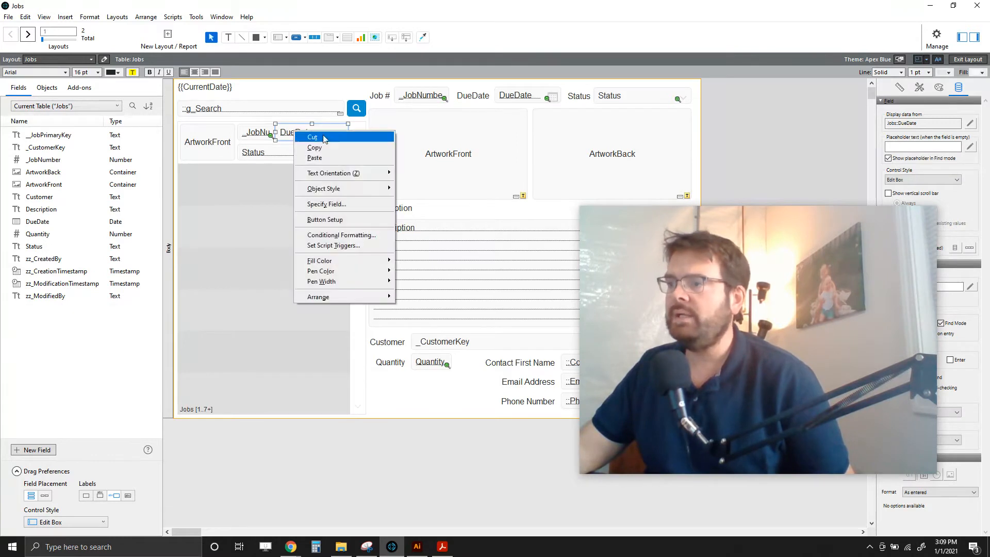
click(335, 234)
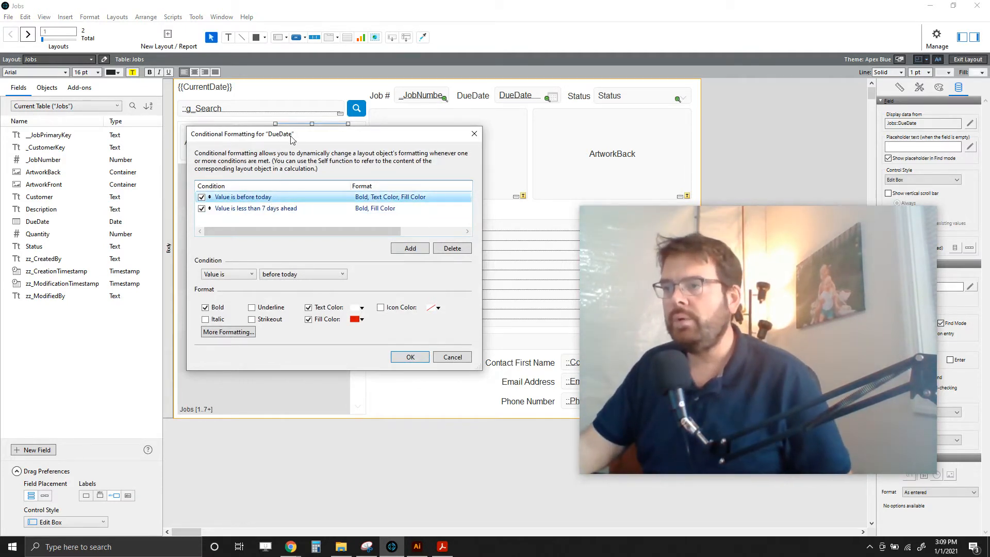
- Move the dialog clear of the DueDate field and compare the order and formats of its two conditions
drag(303, 134, 305, 184)
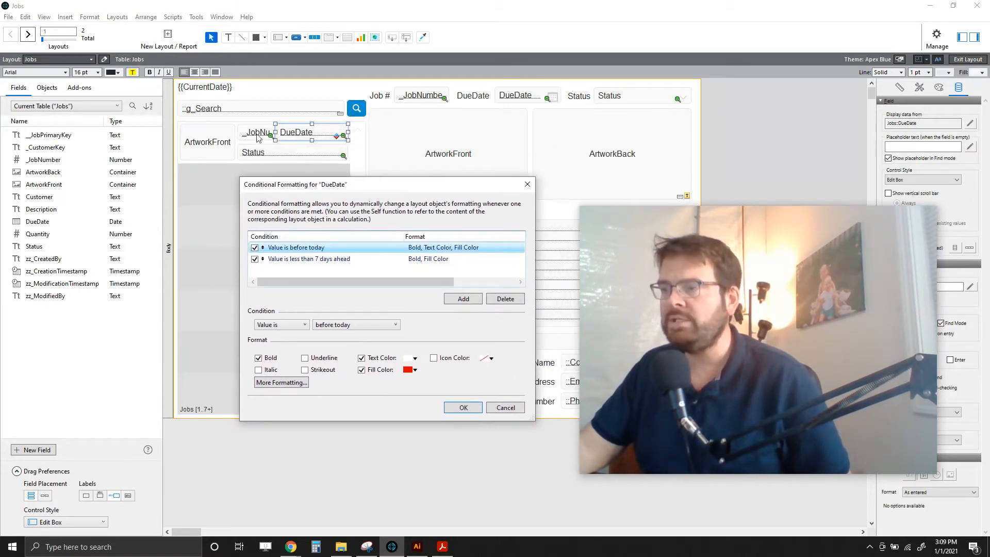
drag(390, 190, 381, 179)
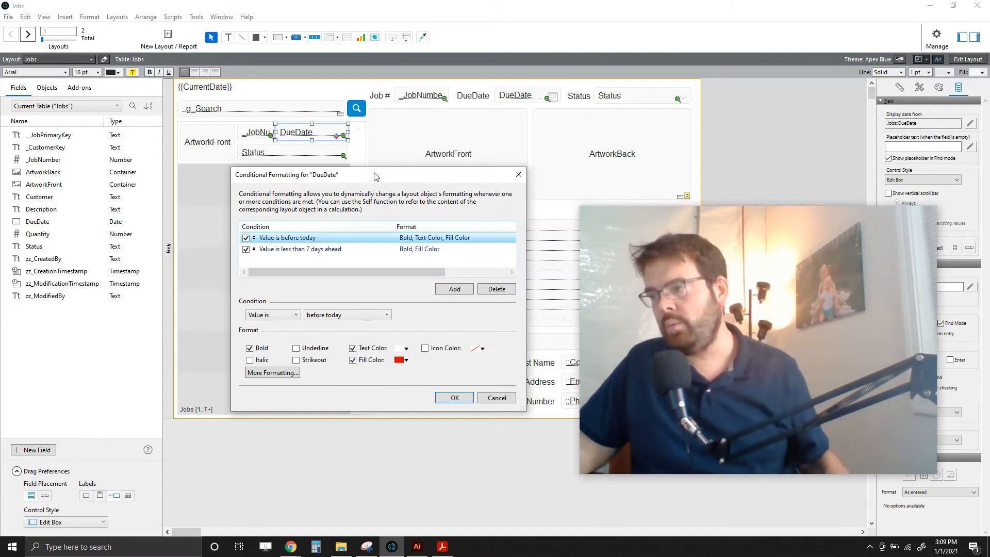
drag(374, 173, 375, 166)
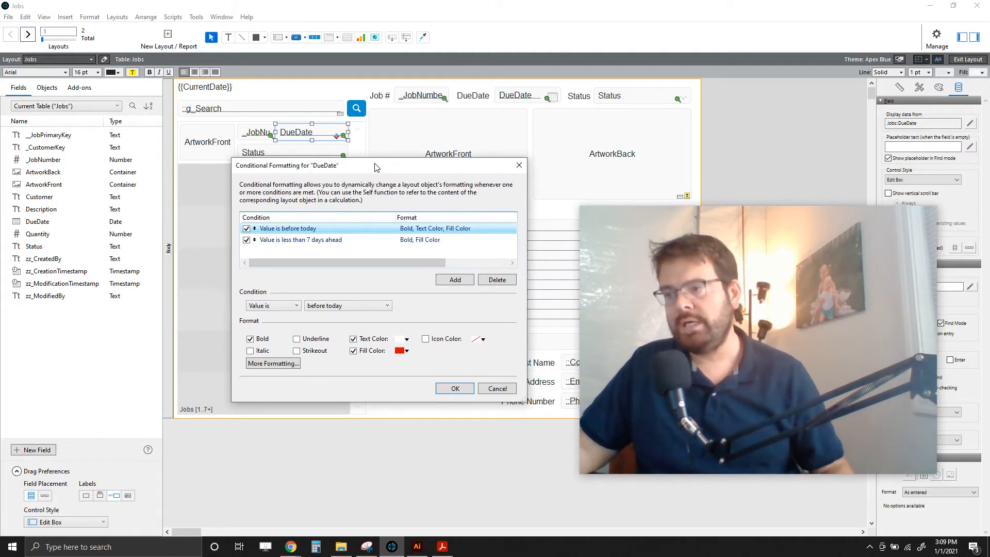
click(291, 243)
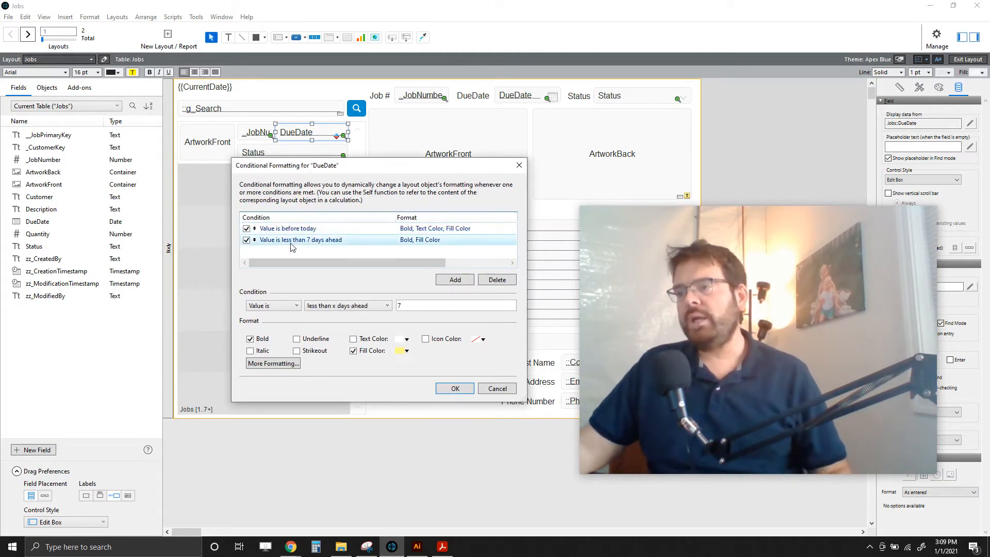
click(347, 245)
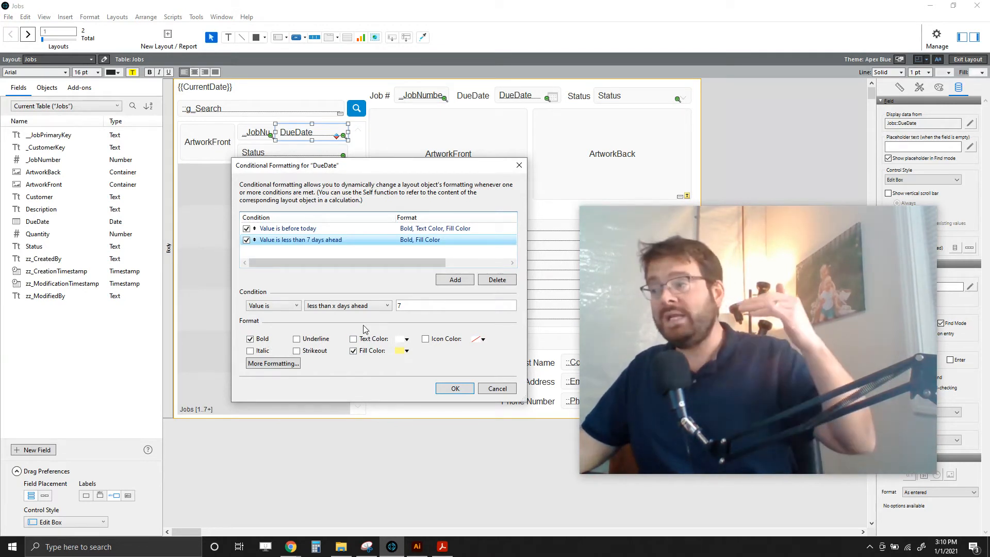
click(332, 229)
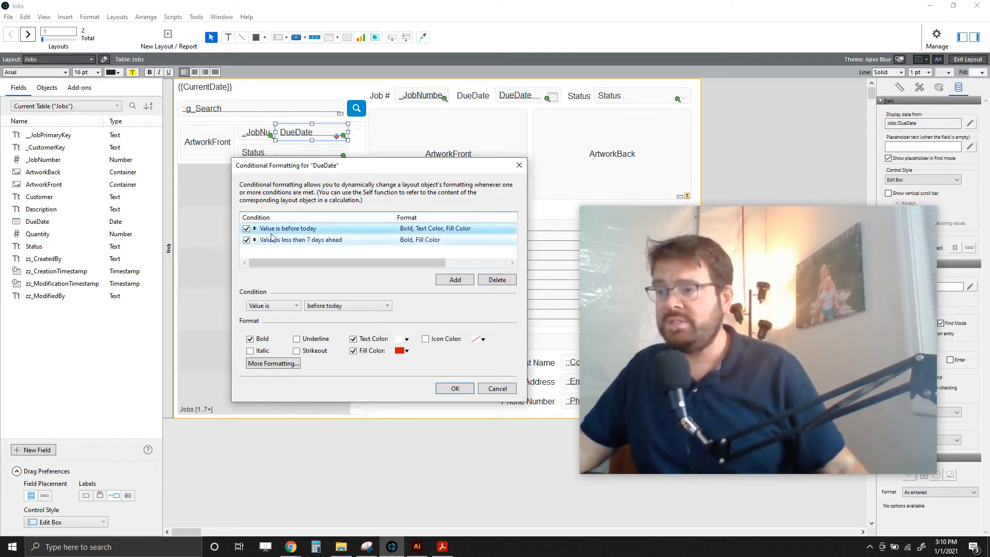
click(306, 240)
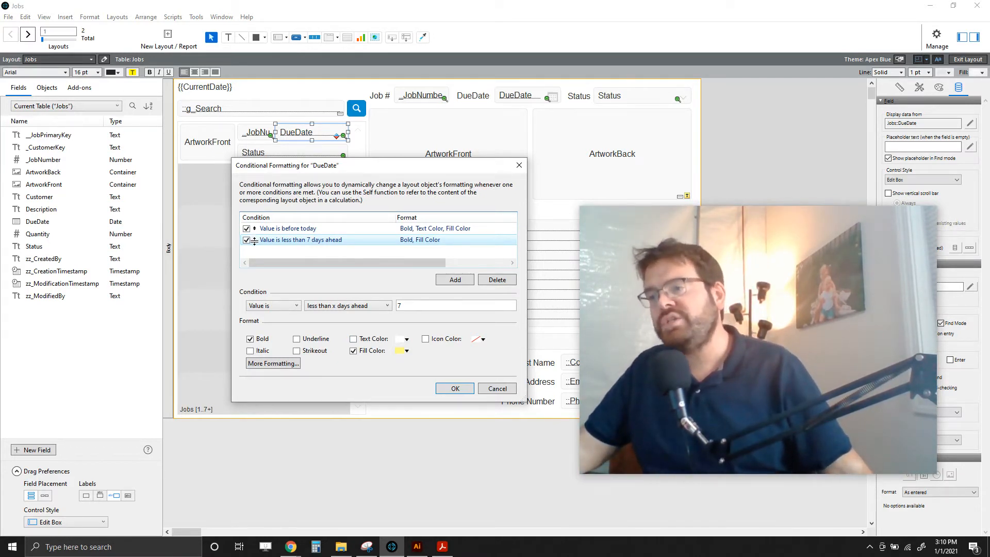
- Move the less-than-7-days-ahead condition above the before-today condition, accept the conditional formatting and save the Jobs layout
drag(254, 233, 256, 230)
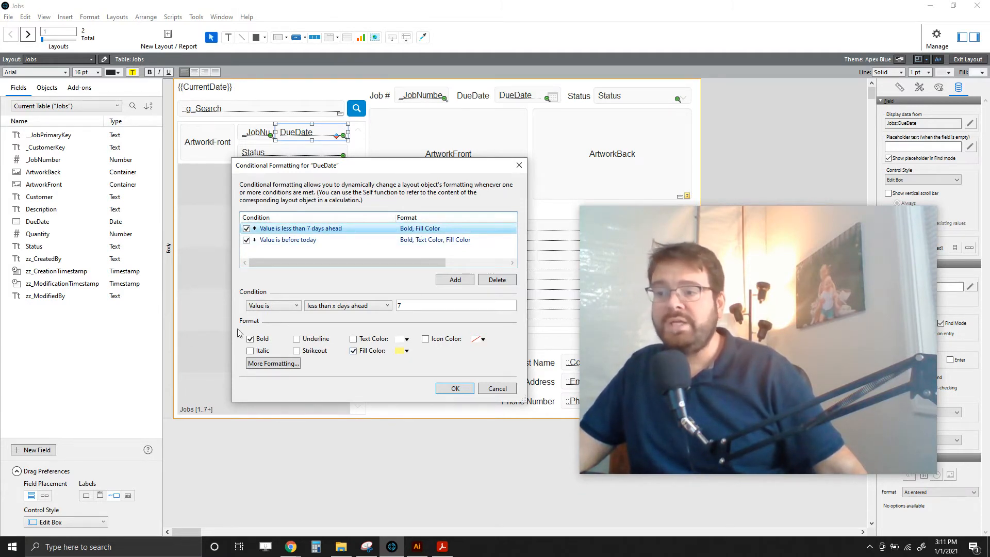
click(320, 241)
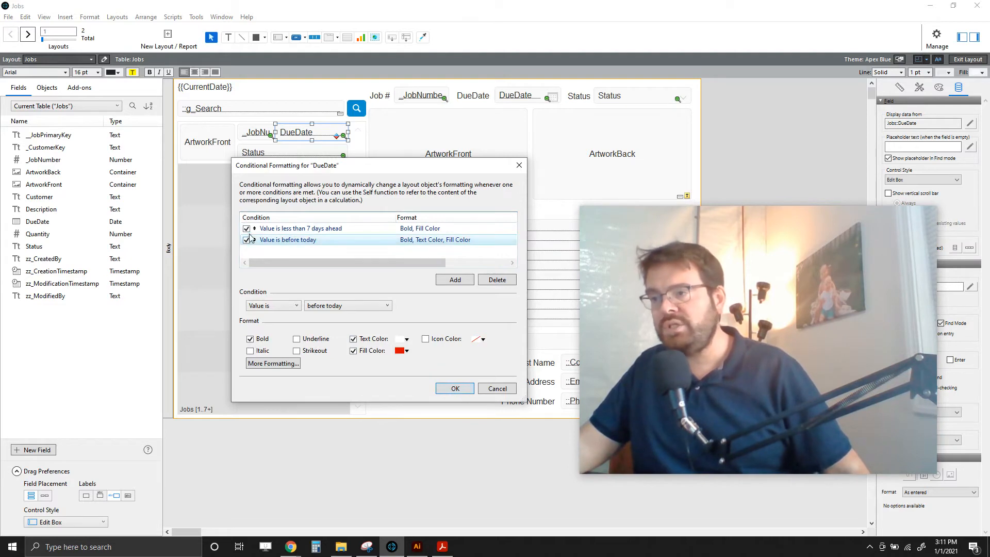
click(460, 388)
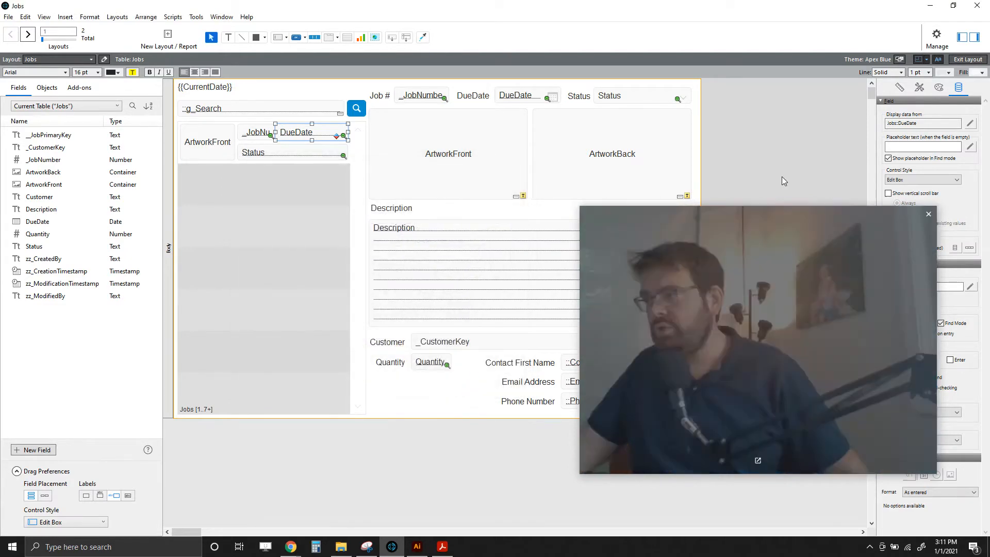
click(968, 59)
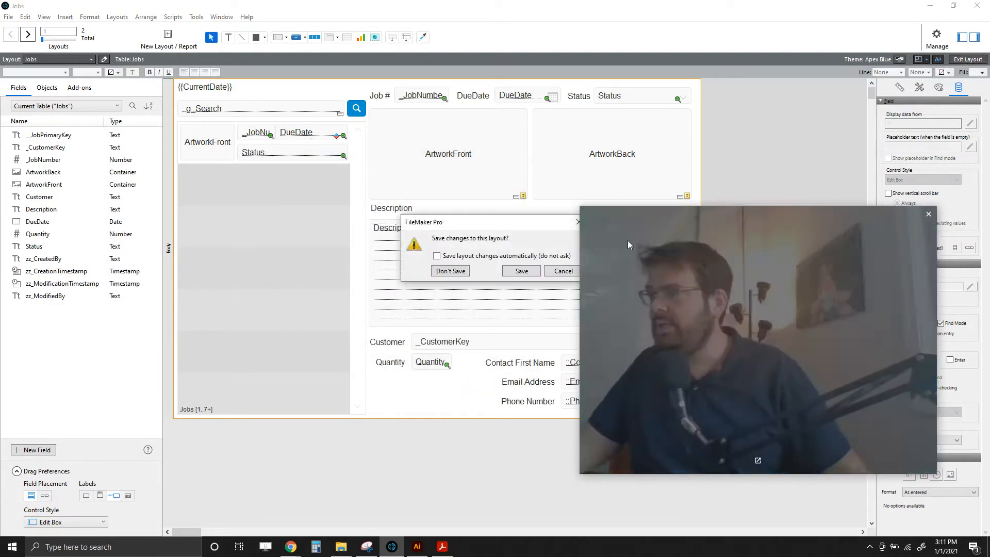
click(522, 274)
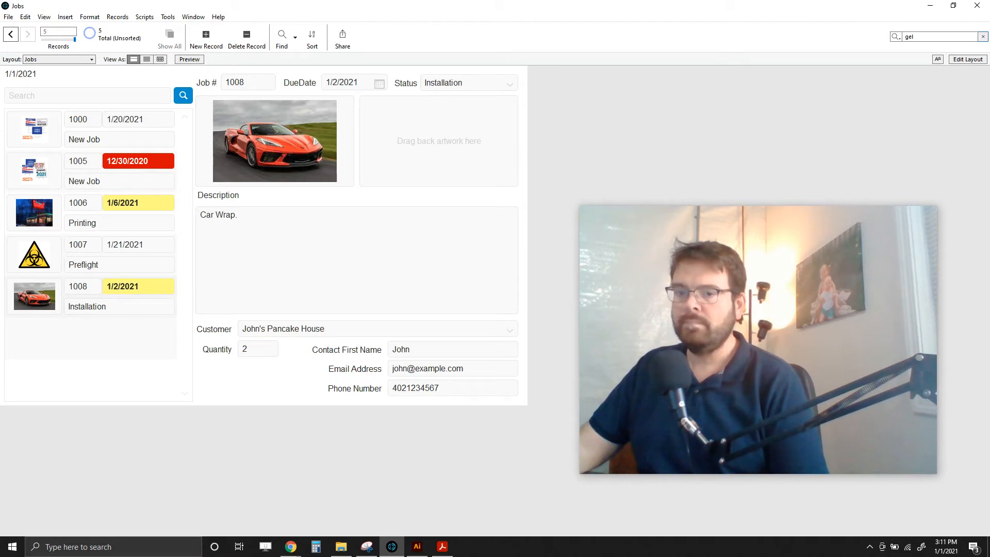
- Review the available Status options for job 1008 and close the list without changing the status
key(alt+Tab)
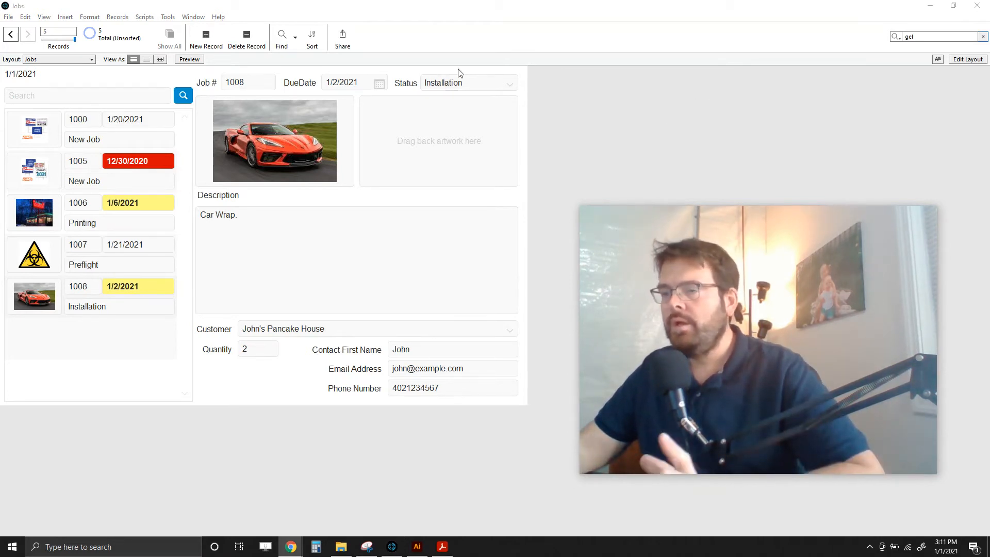
click(510, 83)
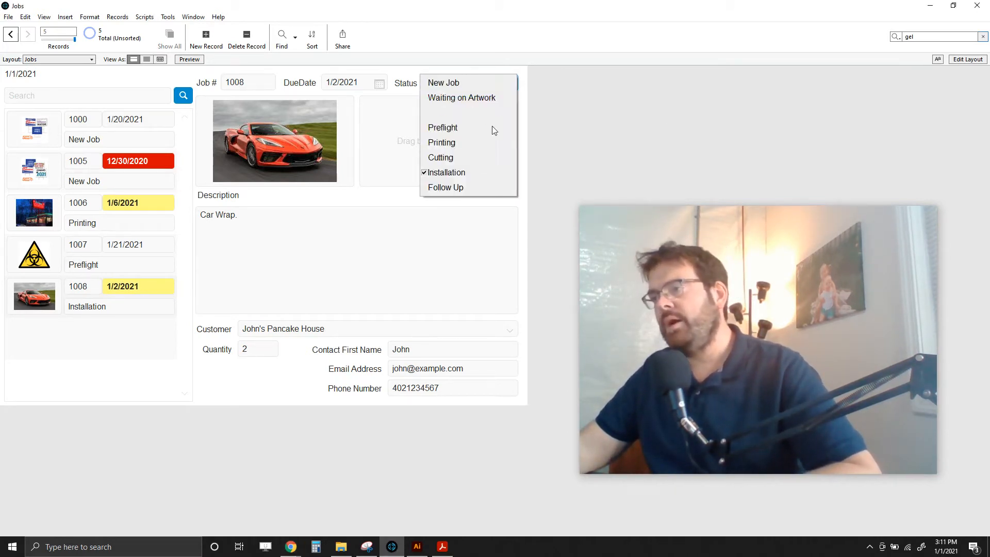
click(462, 98)
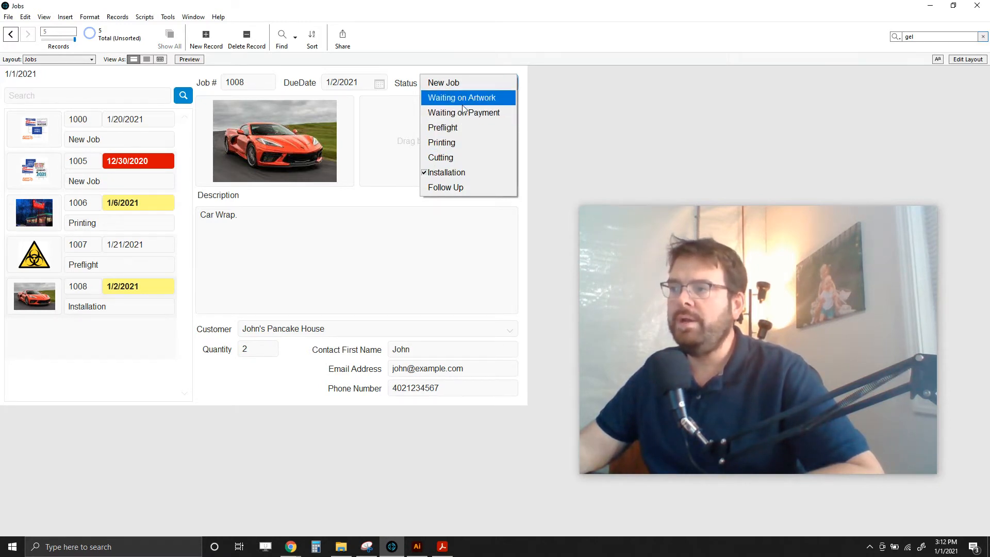
click(575, 114)
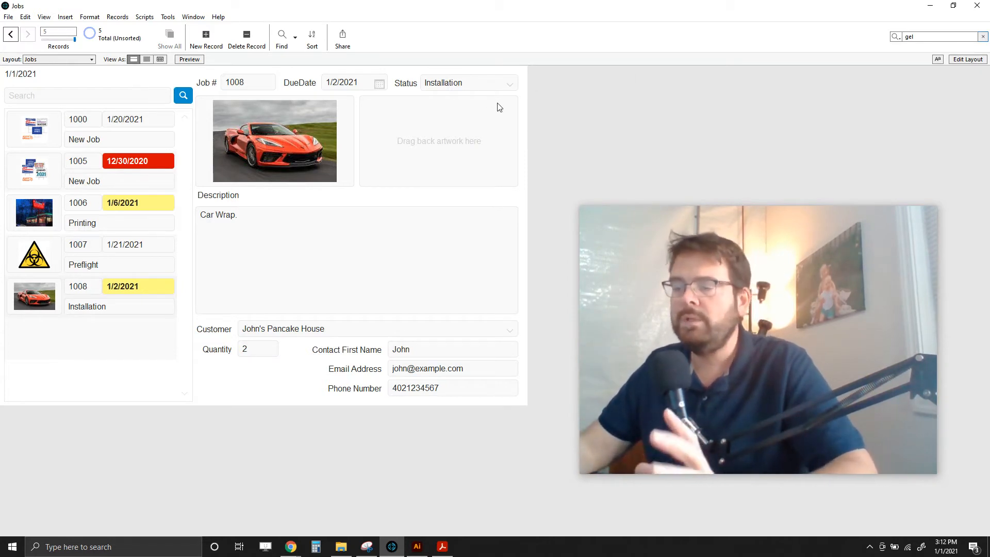
- Return to editing the Jobs layout and add a text label reading WAITING ON PAYMENT beside the Description heading
click(972, 59)
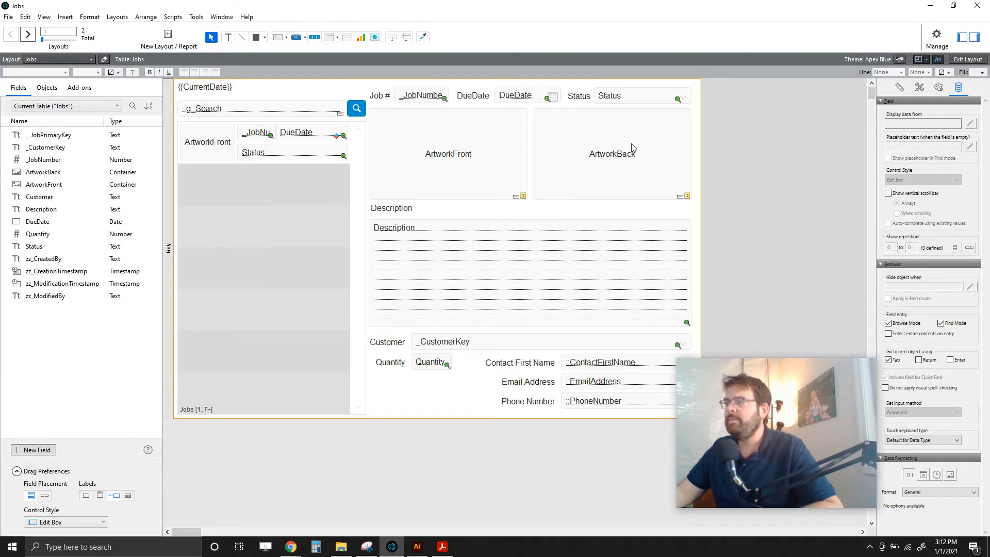
click(228, 38)
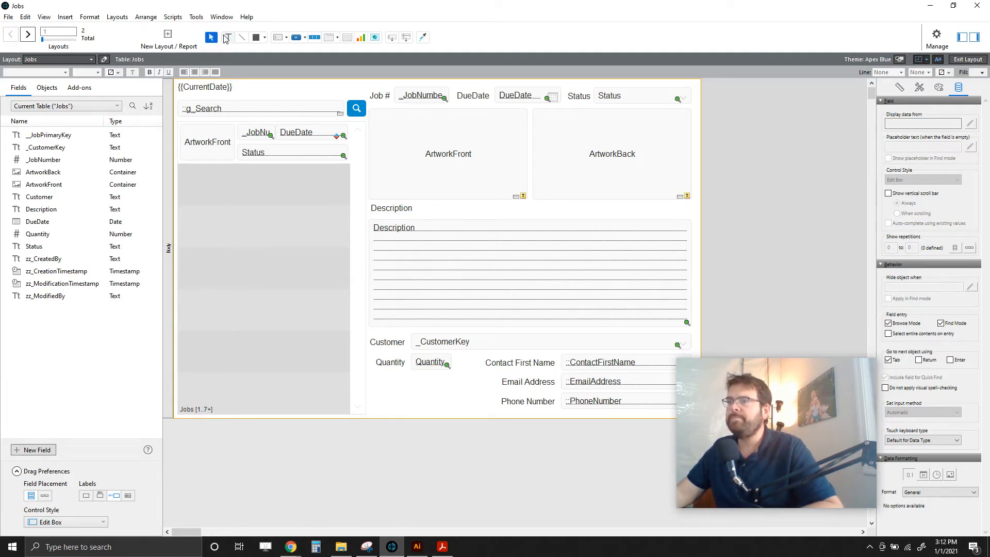
click(461, 216)
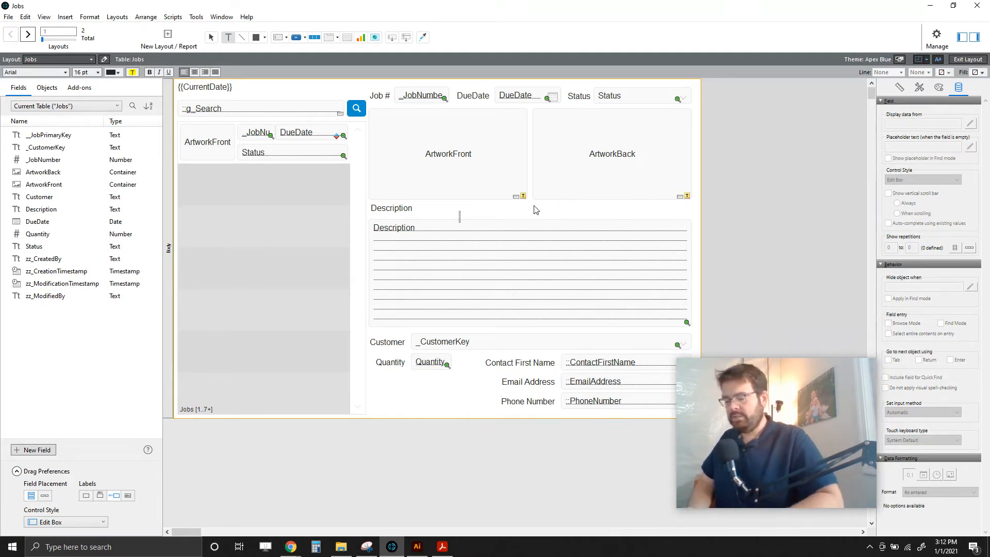
text(WAITING)
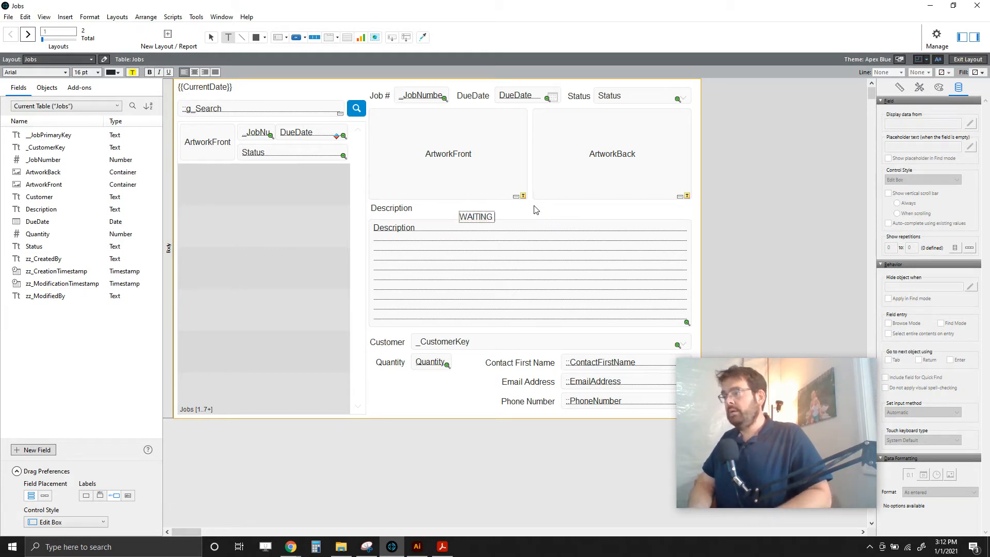
text( ON P)
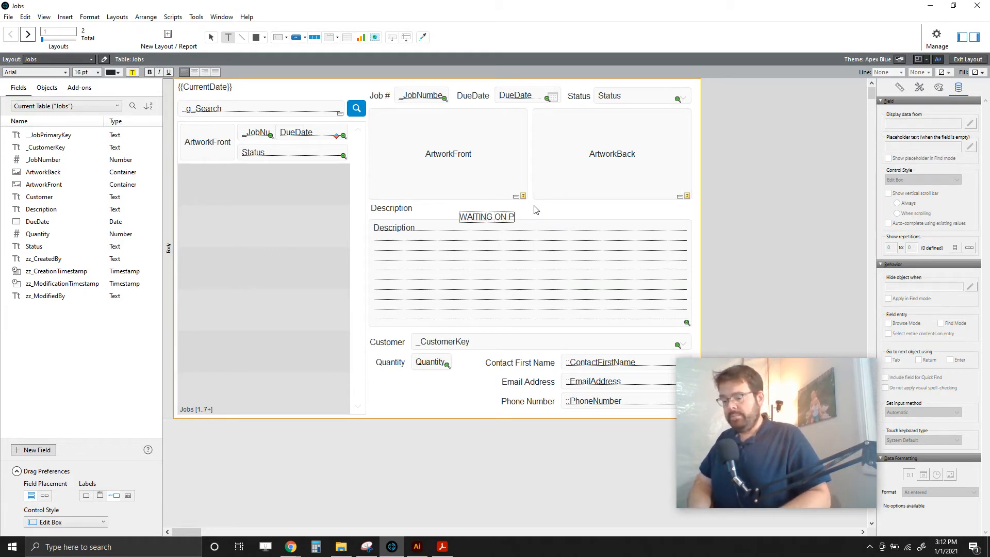
text(AYMENT)
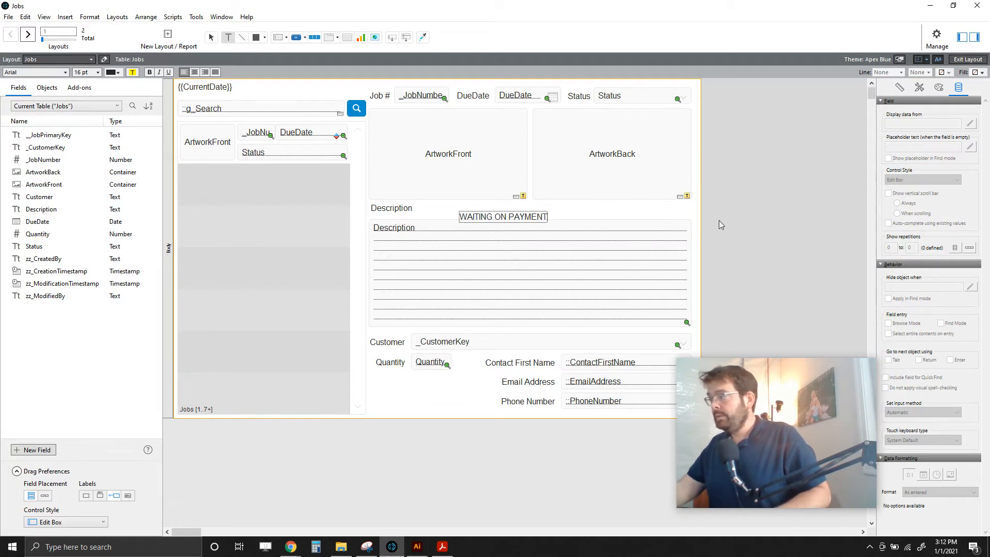
key(Escape)
- Set the WAITING ON PAYMENT label's font size to 36 pt and widen its box to fit the text on one line
drag(549, 223, 640, 235)
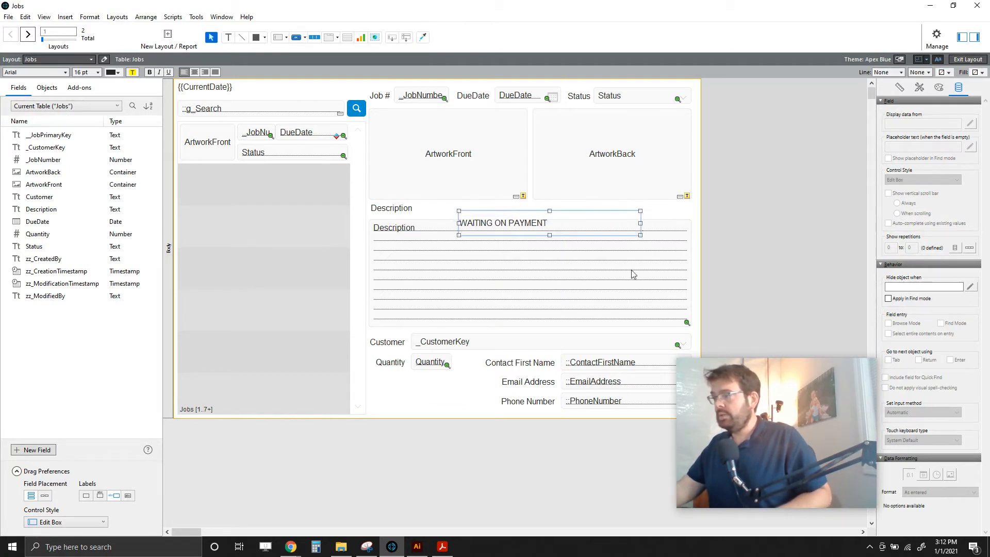
click(97, 72)
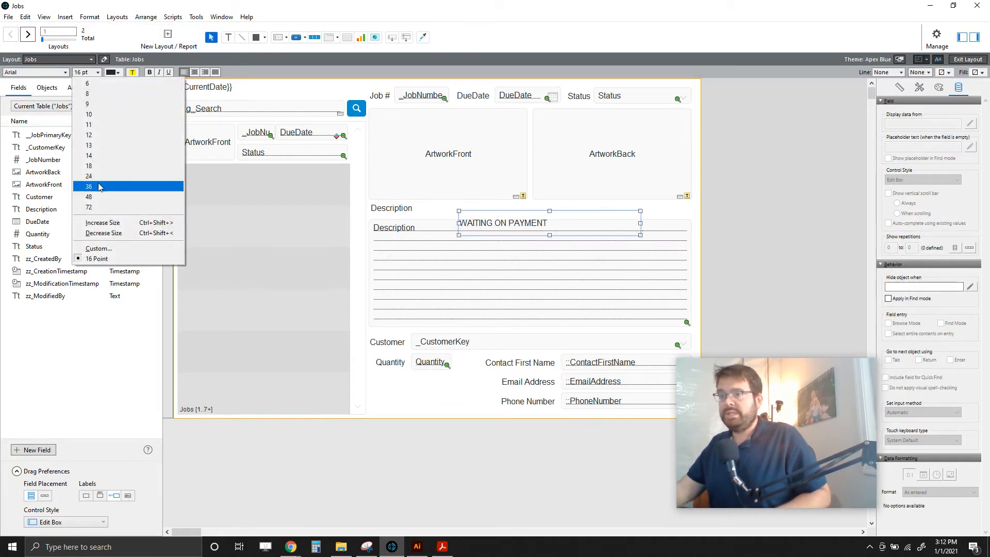
click(89, 166)
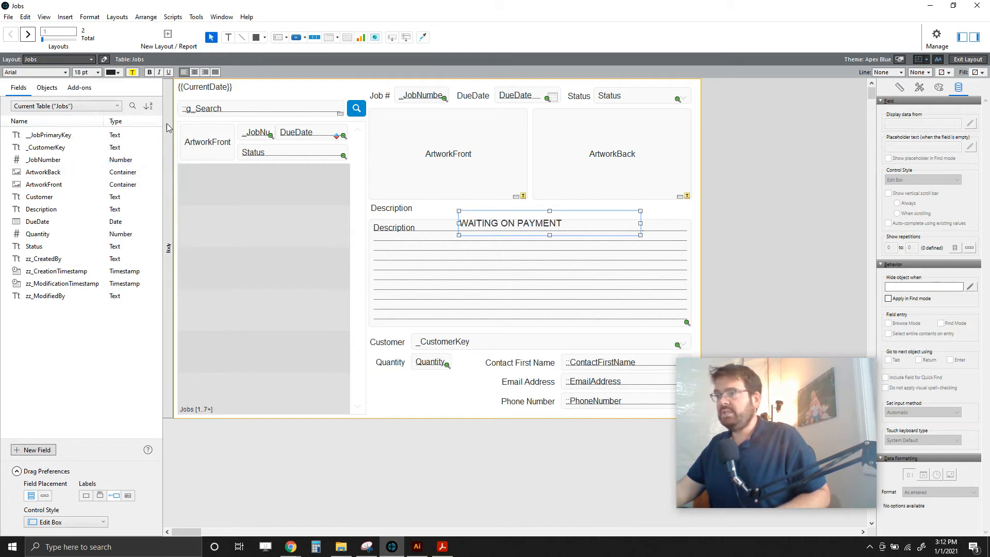
click(98, 72)
click(88, 184)
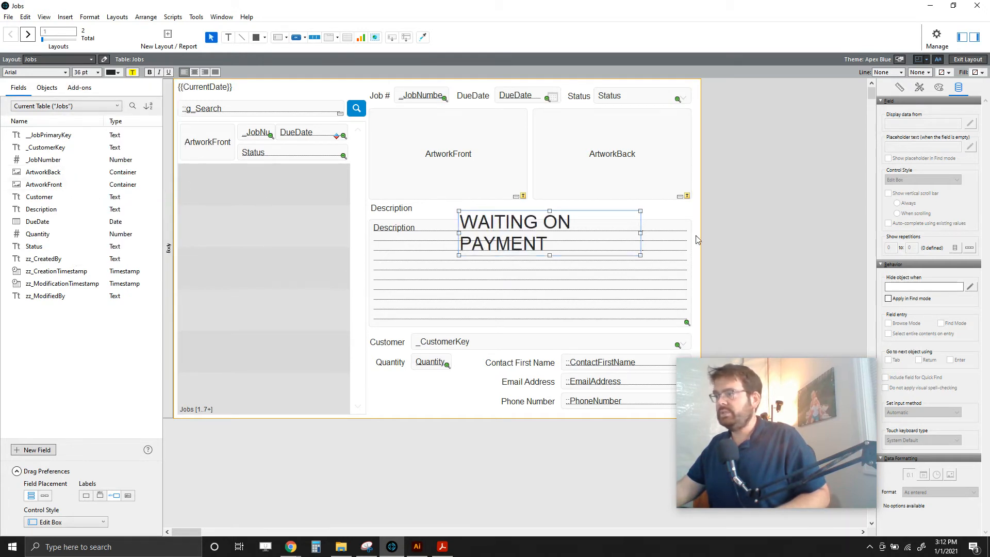
drag(639, 256, 665, 246)
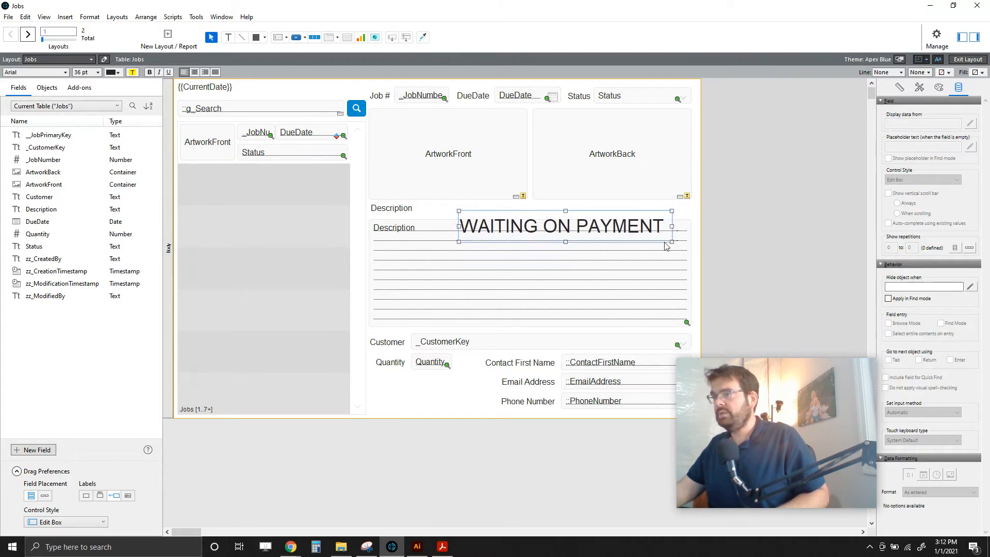
- Center the WAITING ON PAYMENT label's text, make it bold and give the label a green fill
click(195, 72)
click(149, 72)
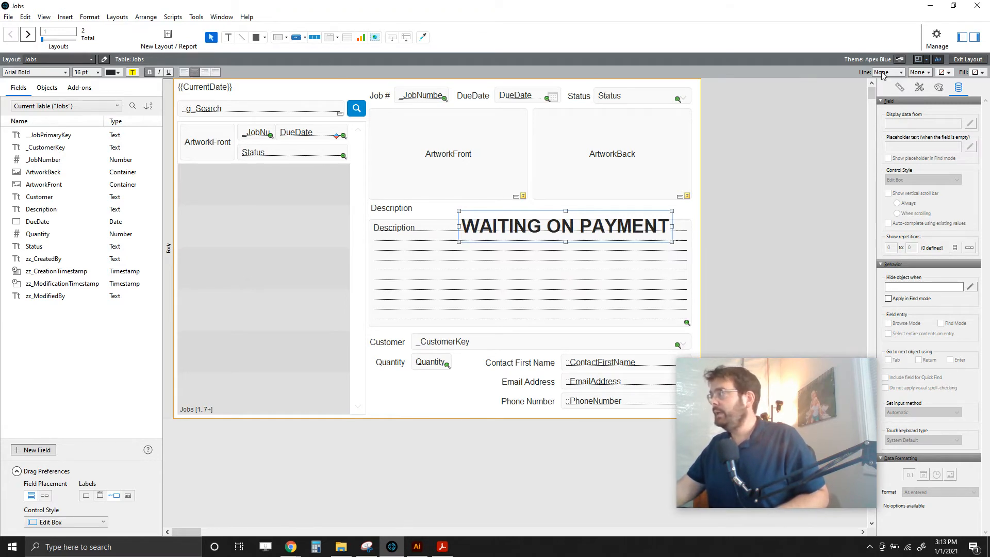
click(976, 73)
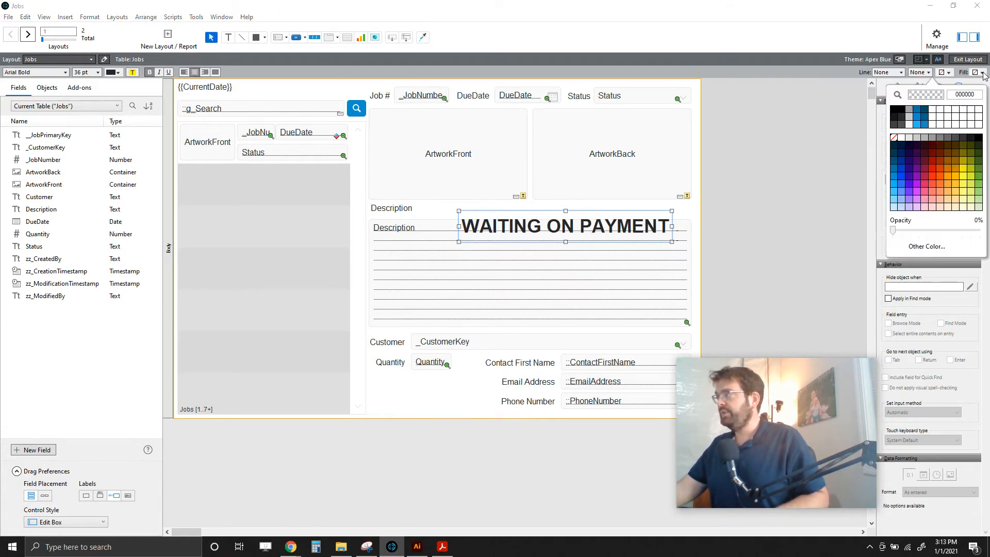
click(979, 184)
click(791, 208)
- Place the green WAITING ON PAYMENT label across the ArtworkFront and ArtworkBack fields and set its text color to white
drag(585, 229, 543, 150)
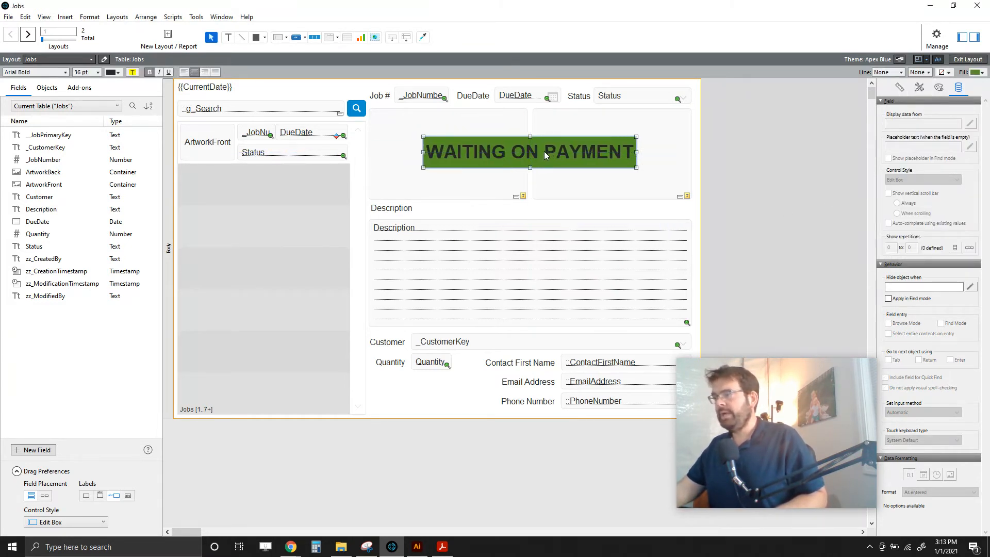
click(772, 163)
click(550, 149)
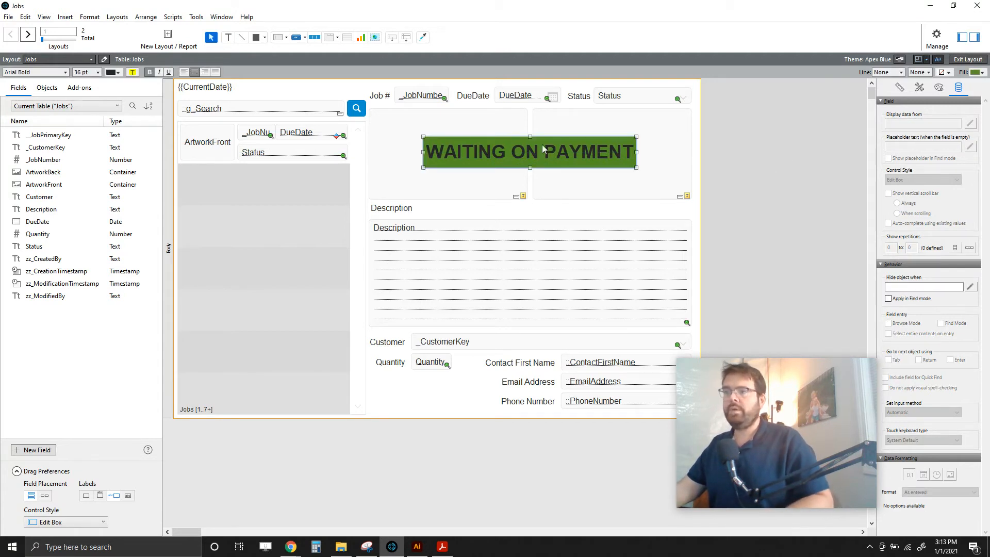
click(119, 73)
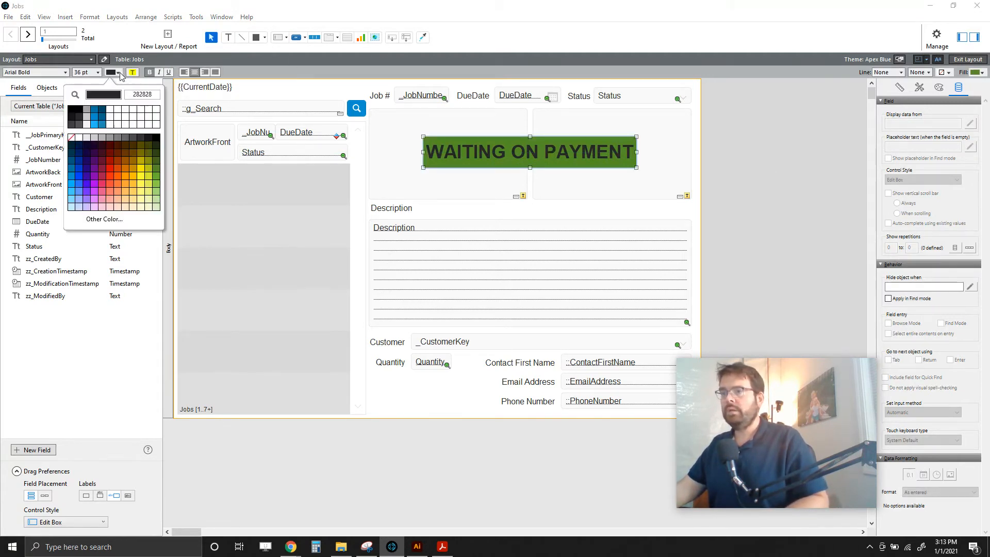
click(86, 126)
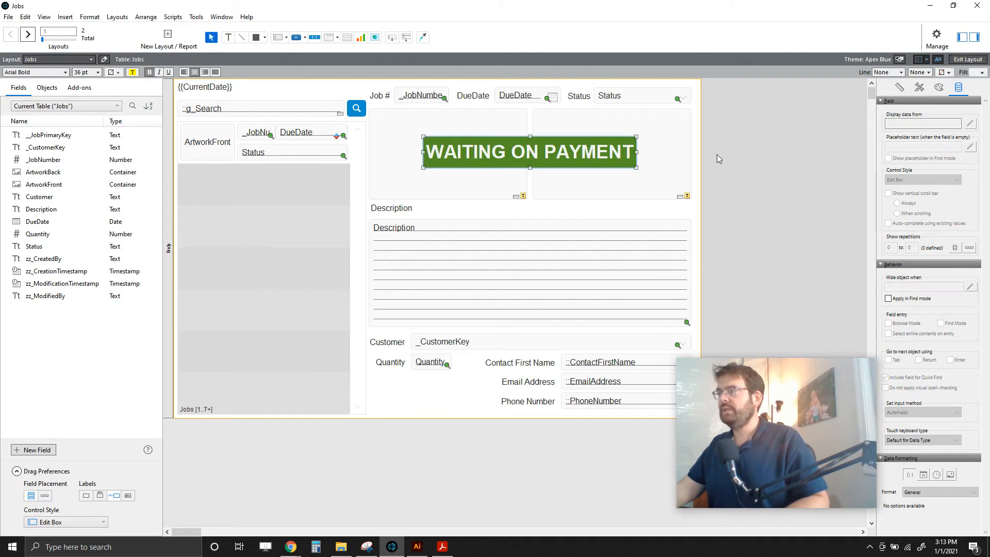
click(840, 172)
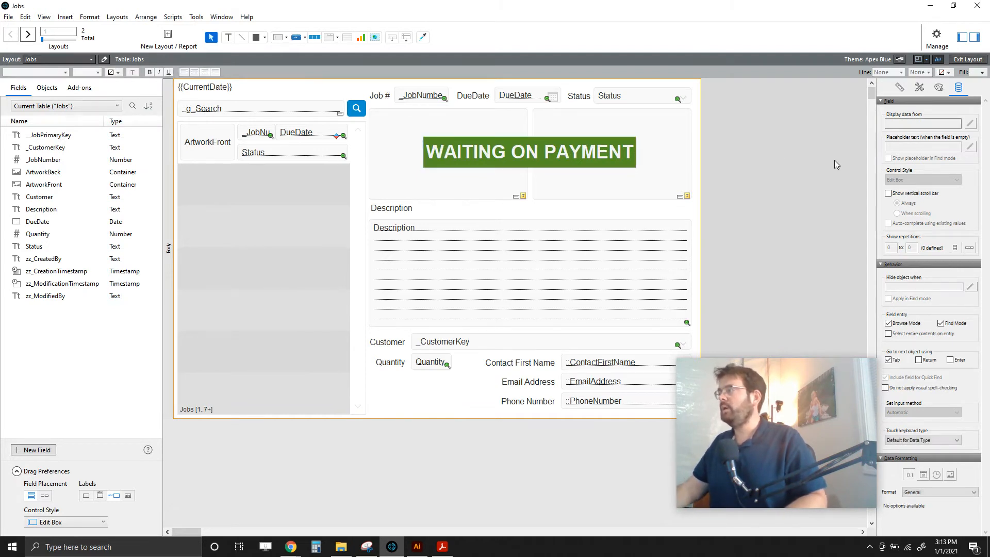
- Exit layout editing, save the Jobs layout and check the WAITING ON PAYMENT label across several job records
click(968, 59)
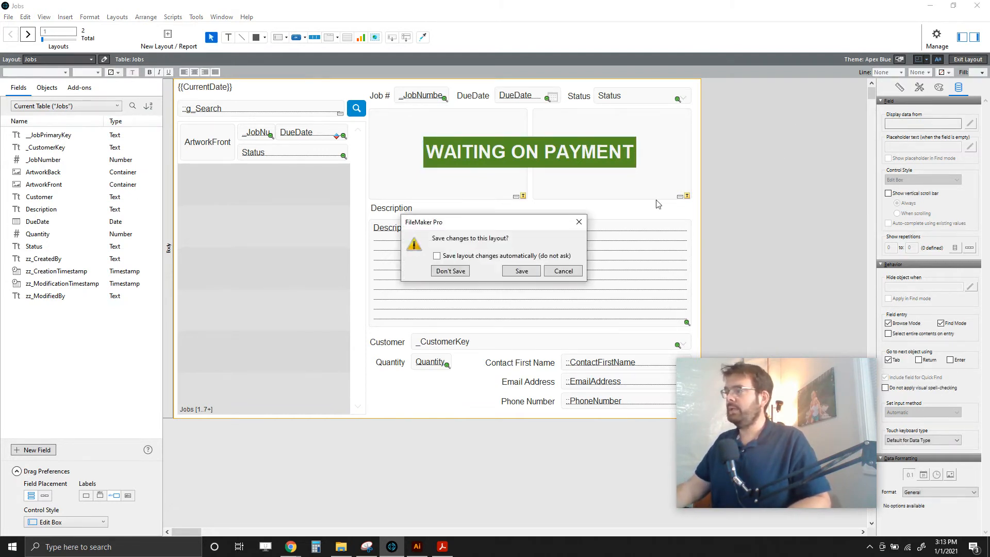
click(520, 271)
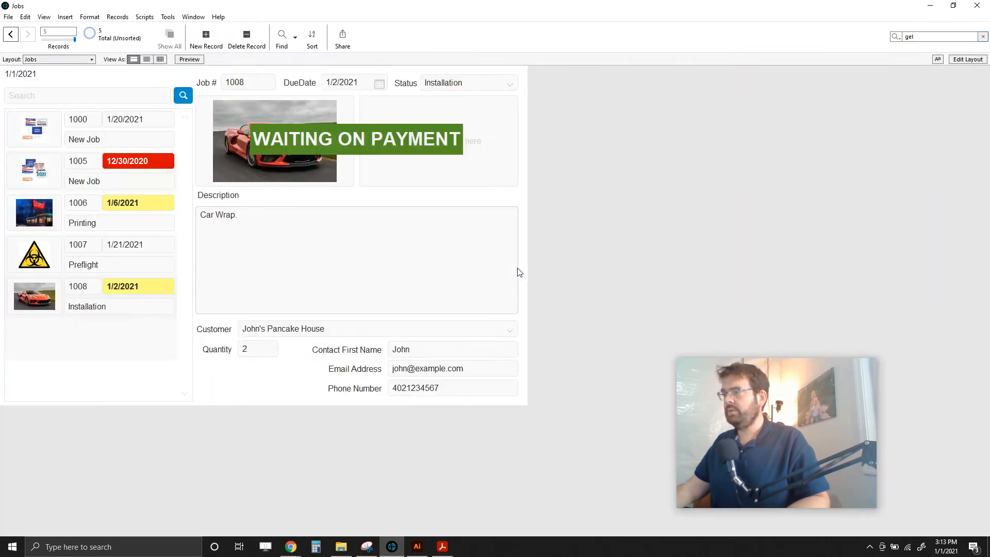
click(79, 222)
click(40, 254)
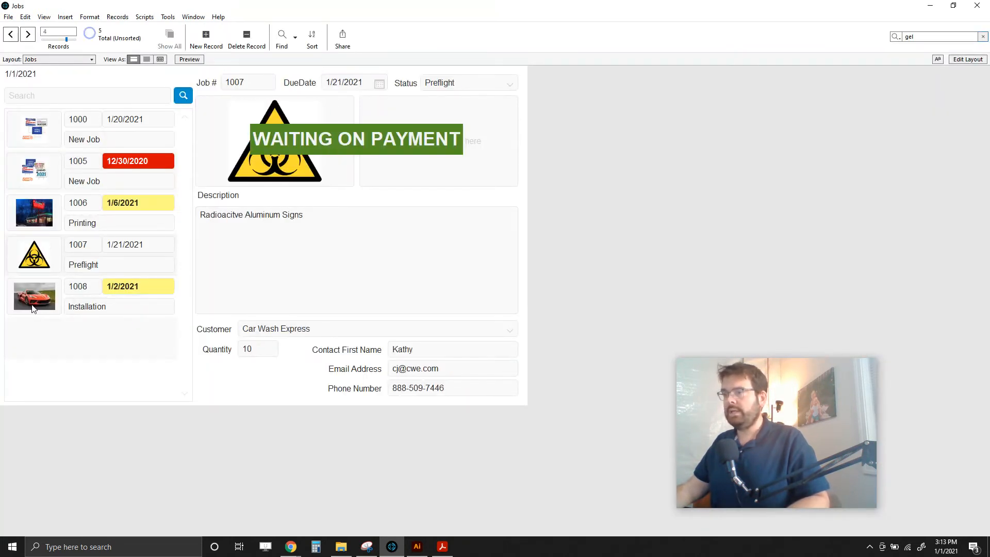
click(32, 301)
click(34, 255)
click(34, 203)
click(24, 136)
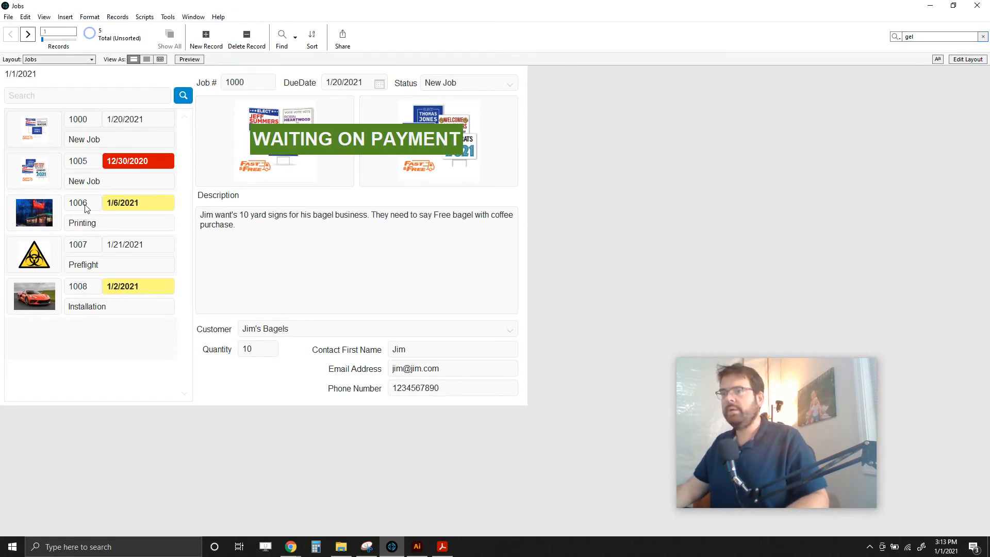
click(38, 181)
- Set the status of job 1000 to Waiting on Payment
click(39, 133)
click(508, 84)
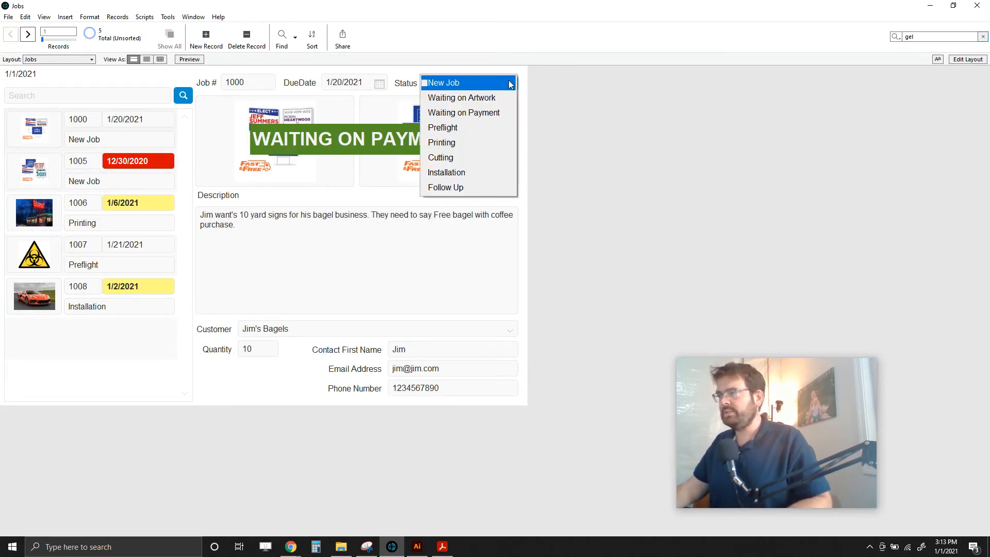
click(497, 112)
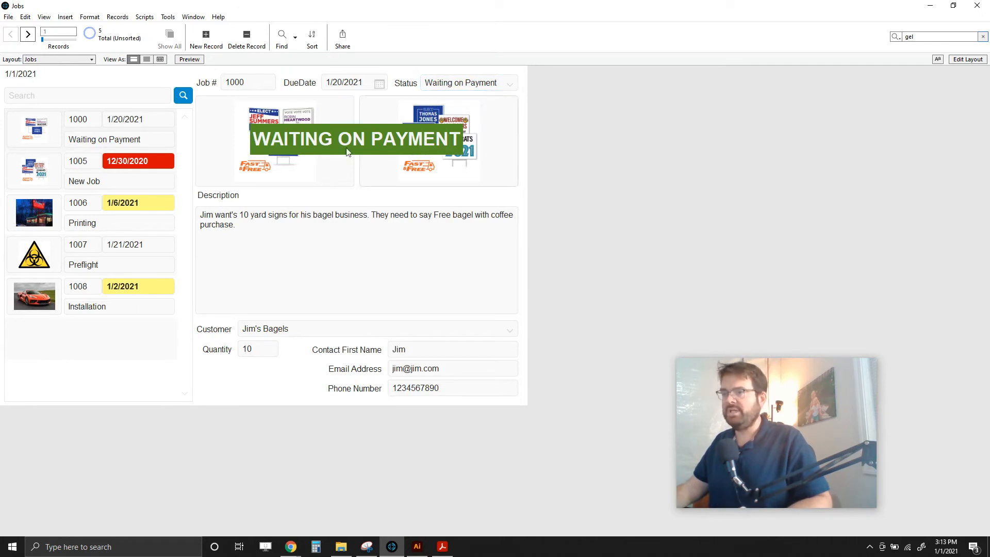
- In layout editing, enter Jobs::Status = "Waiting On Payment" as the hide-object calculation of the WAITING ON PAYMENT label
click(969, 60)
click(540, 154)
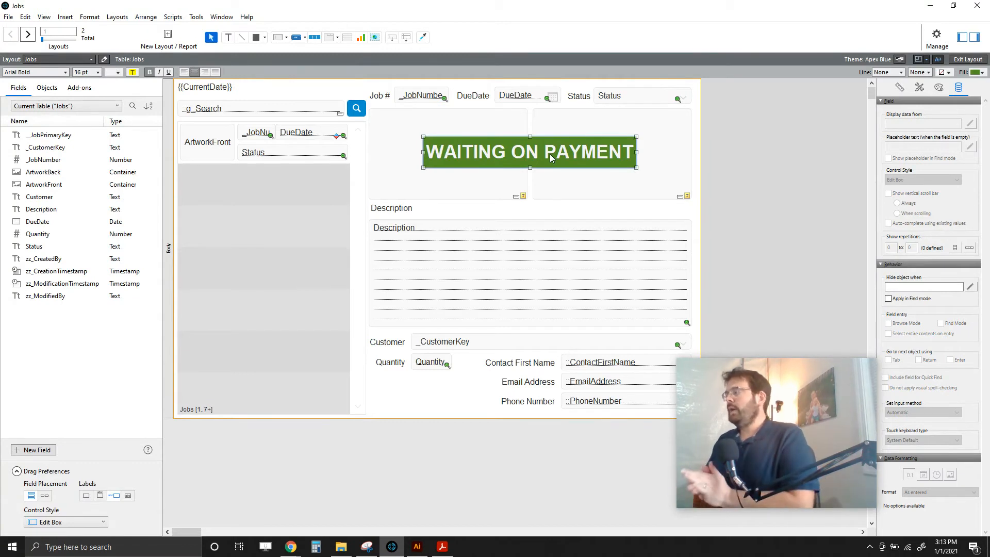
click(939, 93)
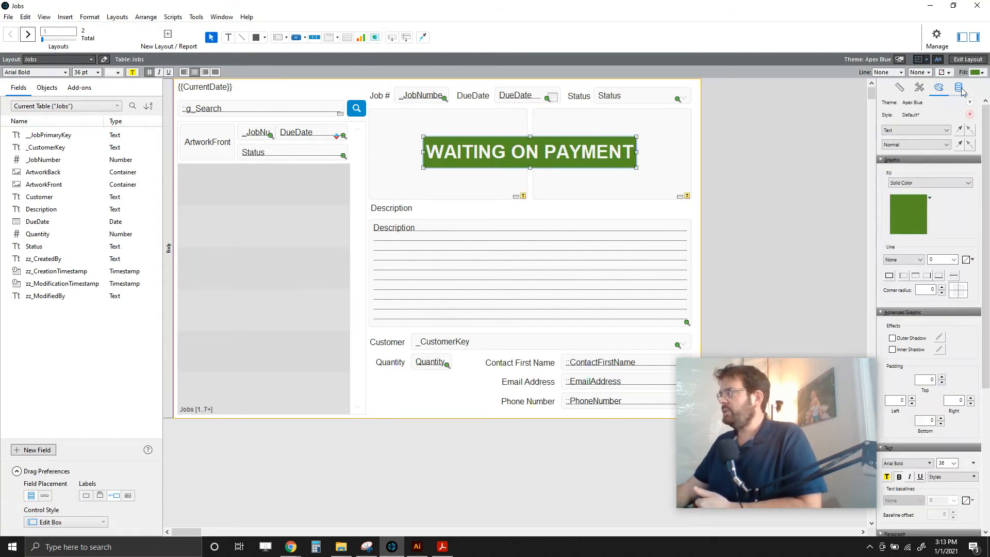
click(961, 91)
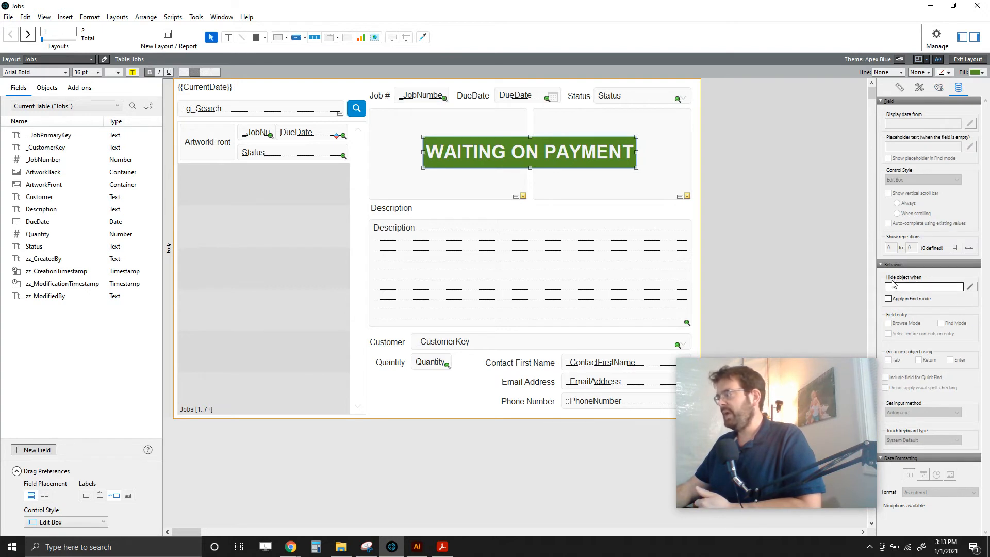
click(895, 286)
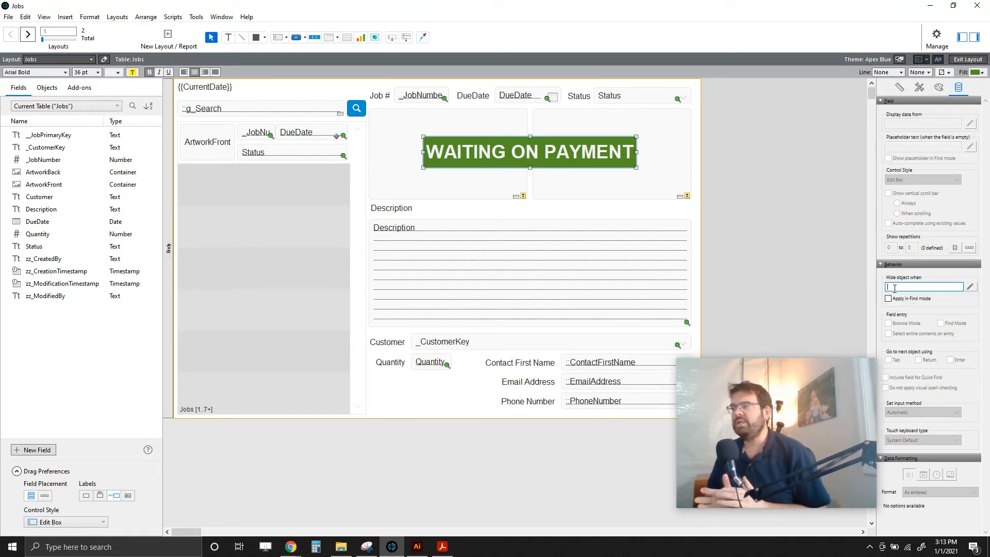
click(970, 287)
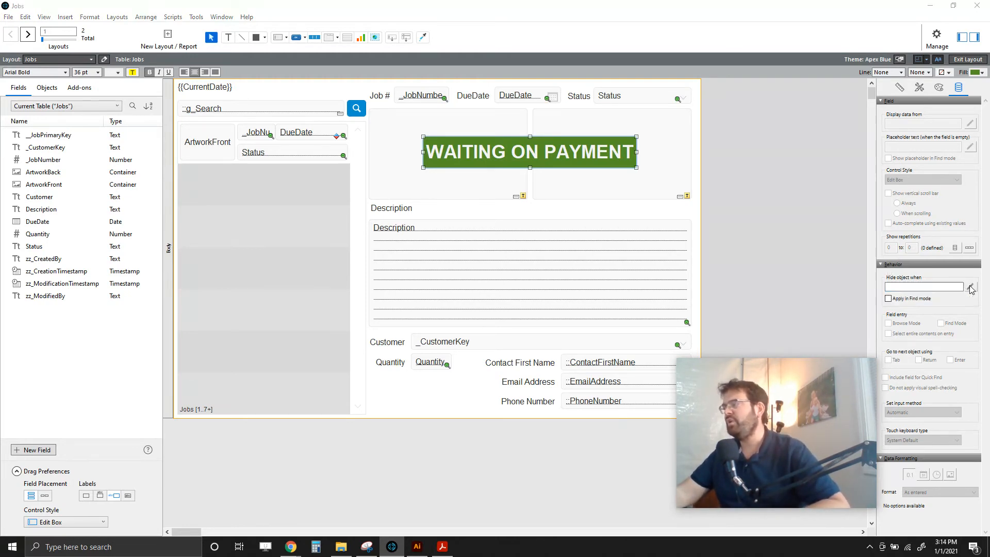
drag(571, 45, 733, 201)
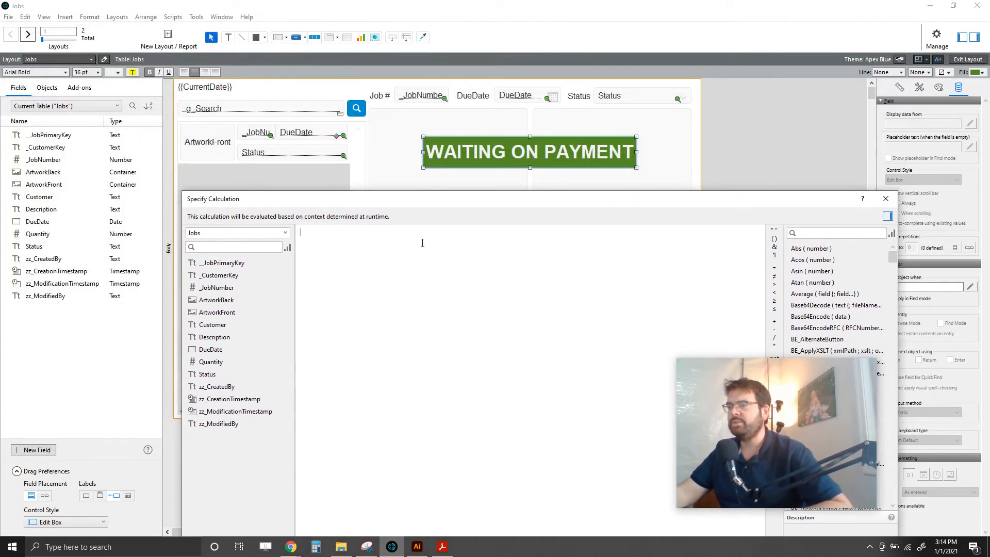
drag(416, 209, 365, 192)
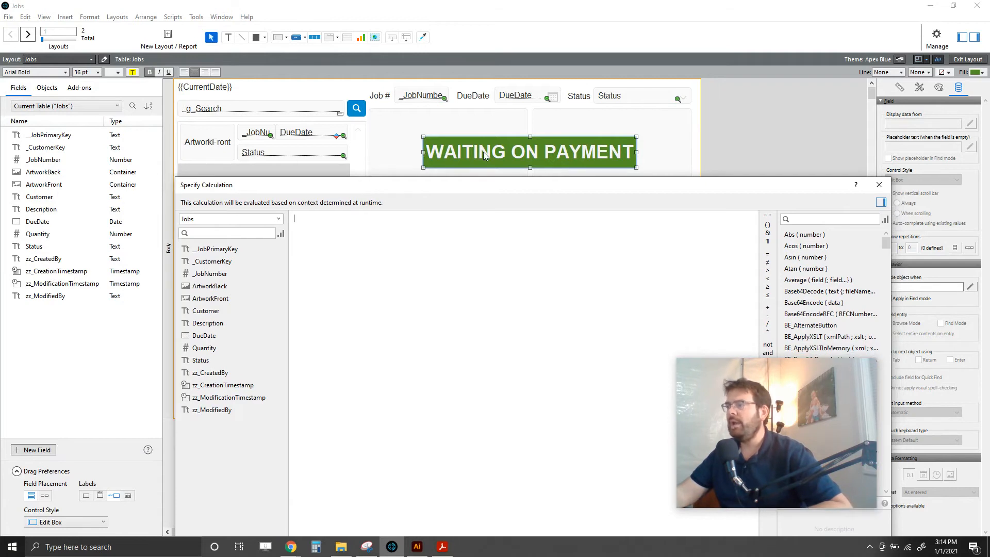
click(239, 253)
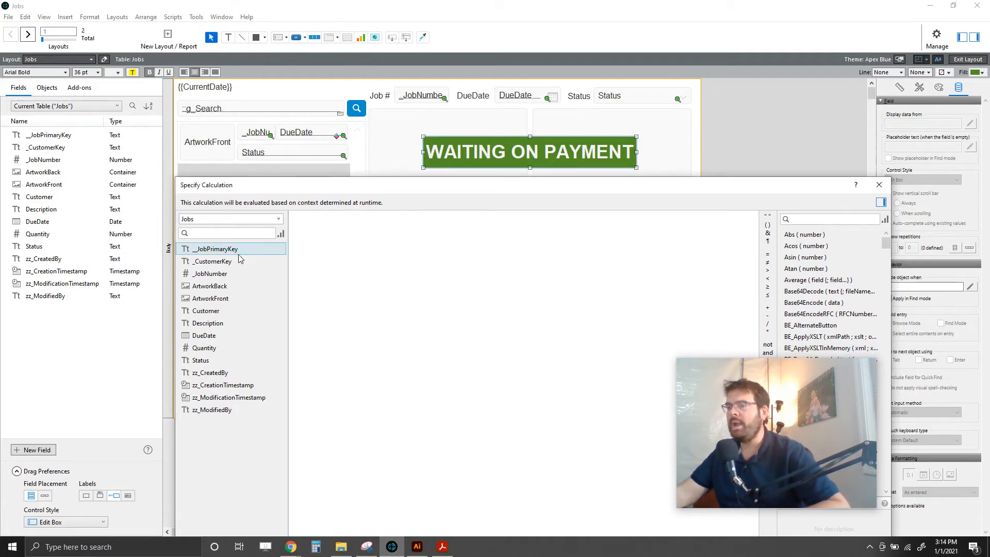
double_click(217, 361)
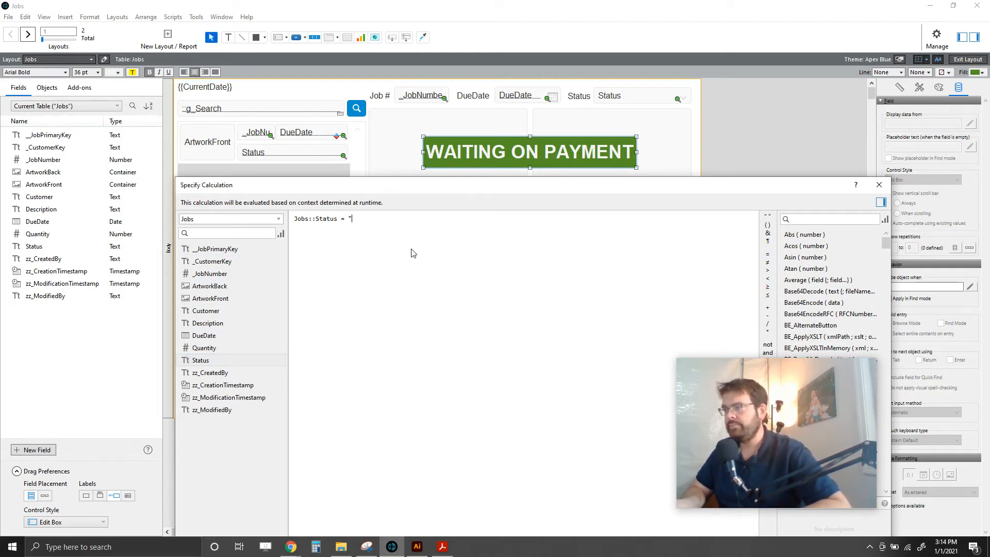
text(= "Waiting On)
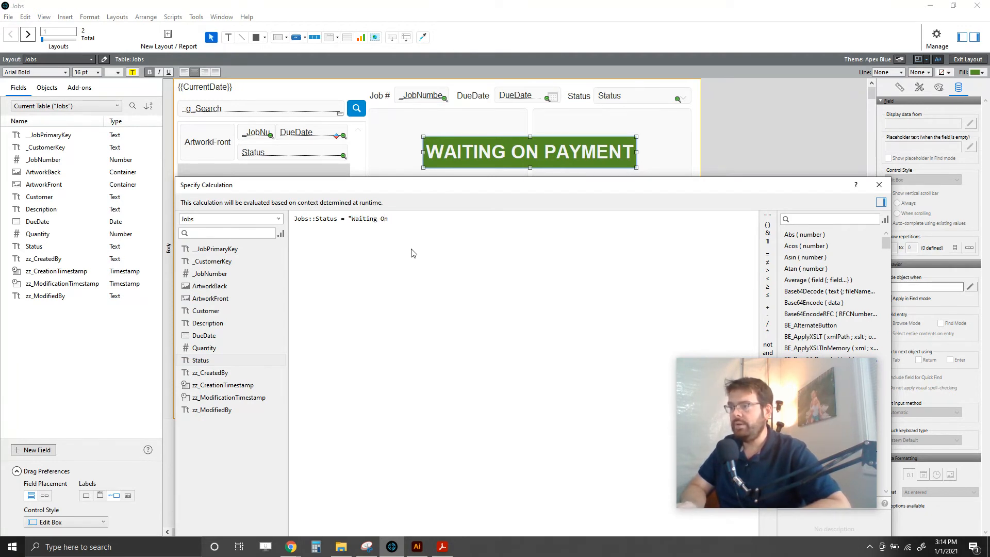
text( Payment)
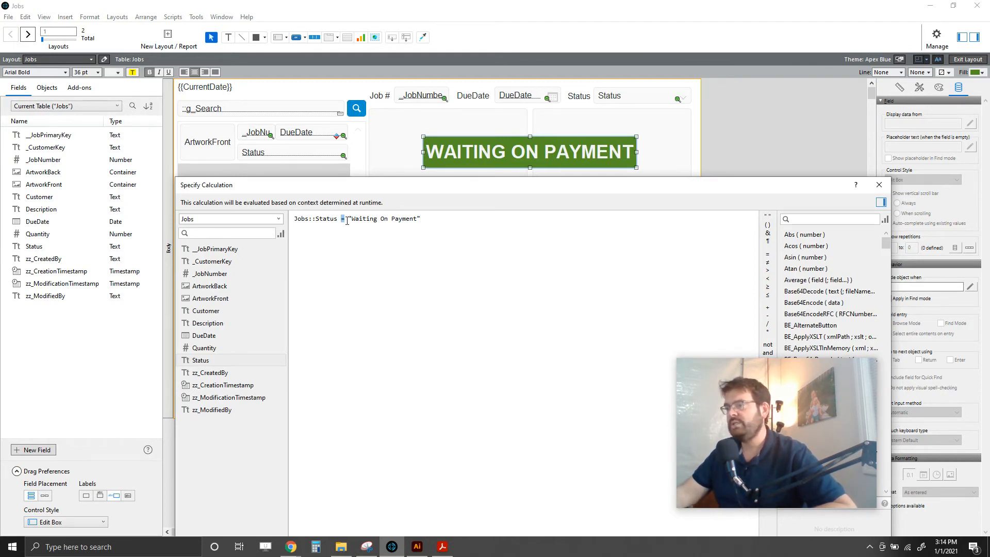
- Change the comparison in the label's hide calculation to ≠ "Waiting On Payment" and accept the calculation
click(766, 263)
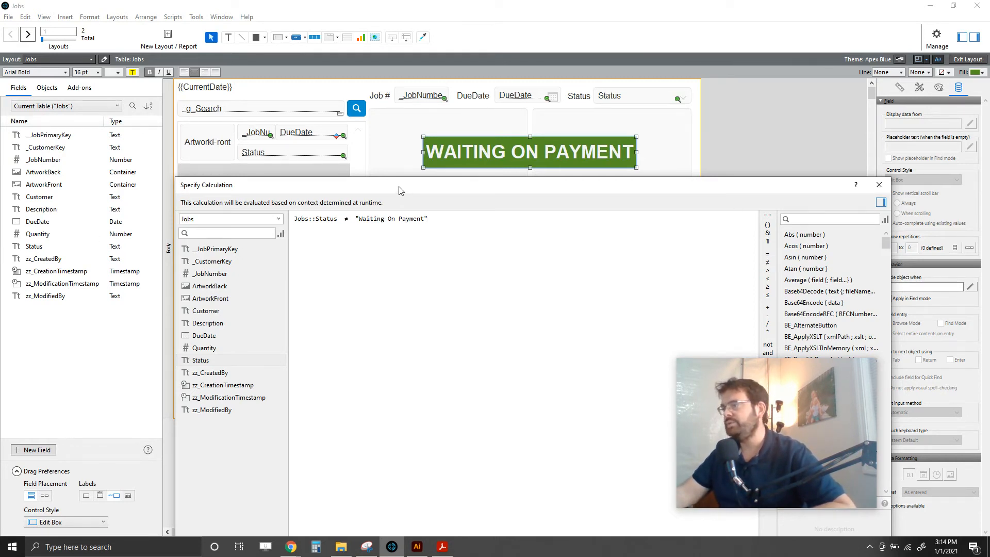
drag(398, 191, 387, 181)
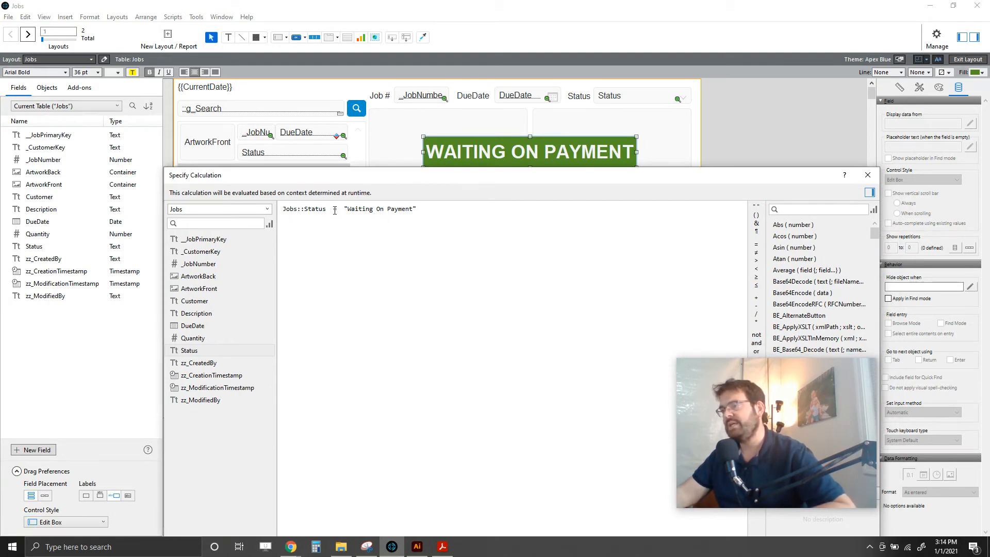
drag(353, 210, 301, 88)
click(432, 212)
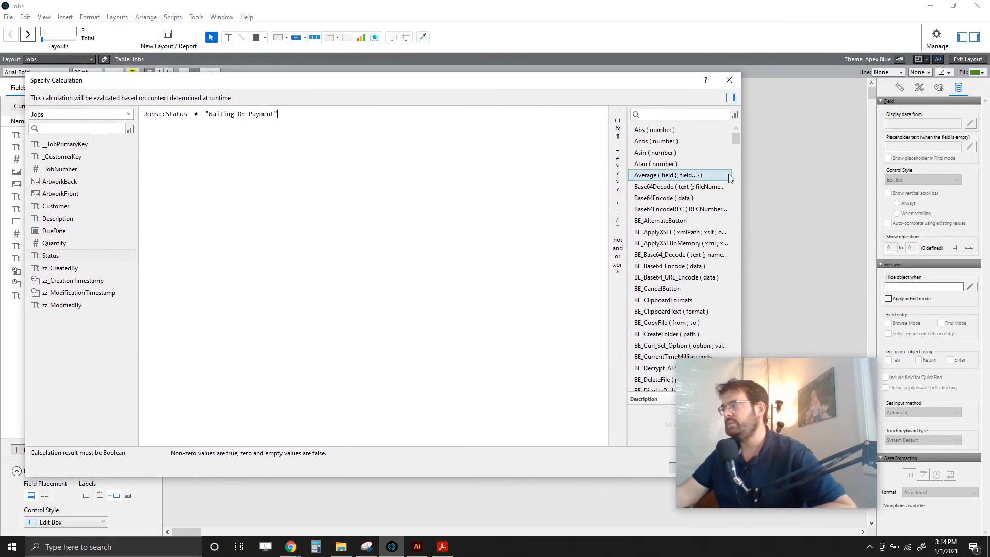
drag(741, 183, 639, 183)
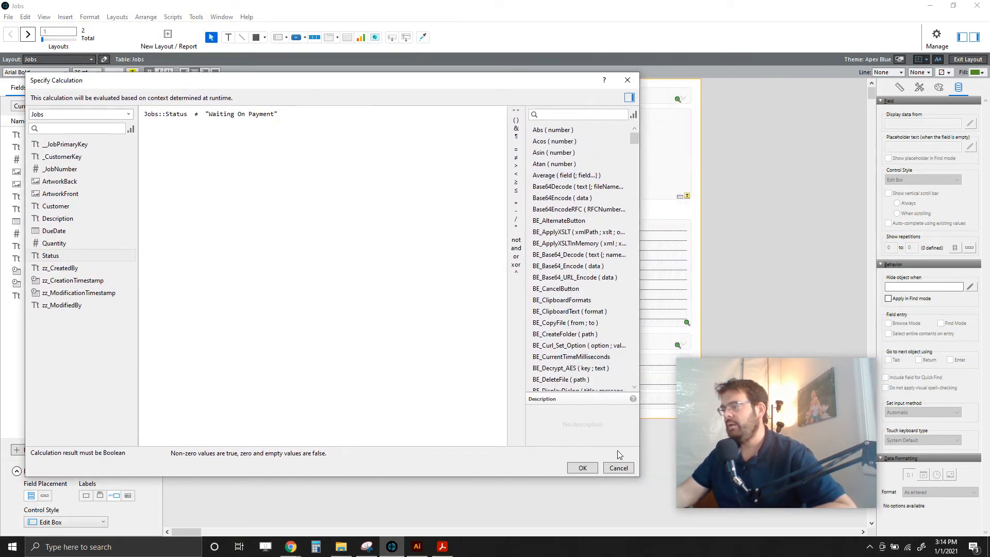
click(583, 467)
click(544, 176)
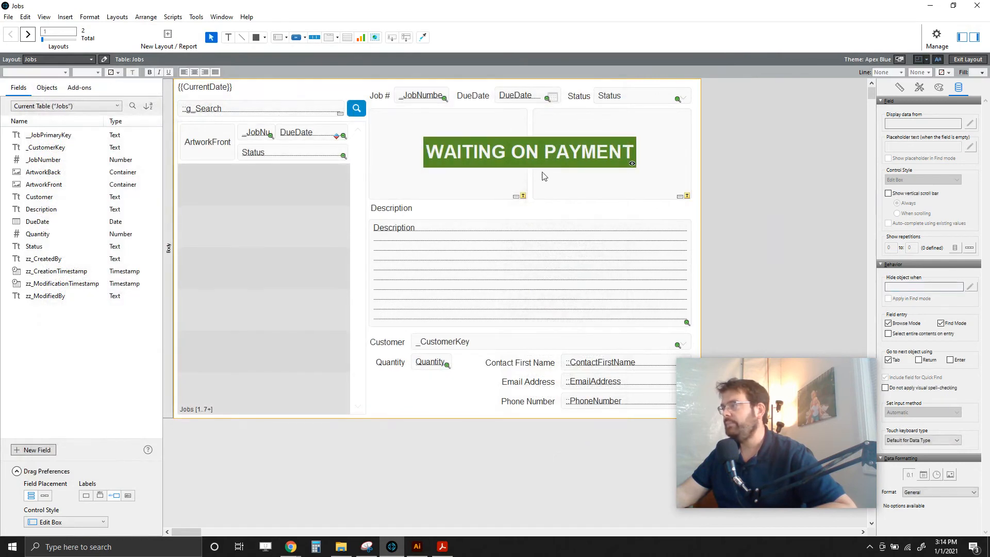
- Exit layout editing, save the Jobs layout and check the WAITING ON PAYMENT label on each job record from 1000 to 1008
click(959, 60)
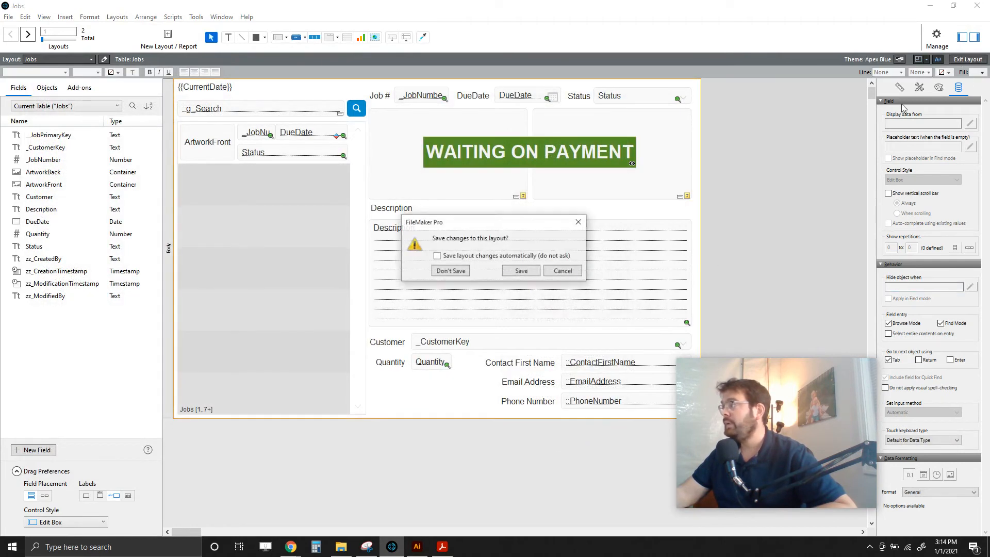
click(521, 271)
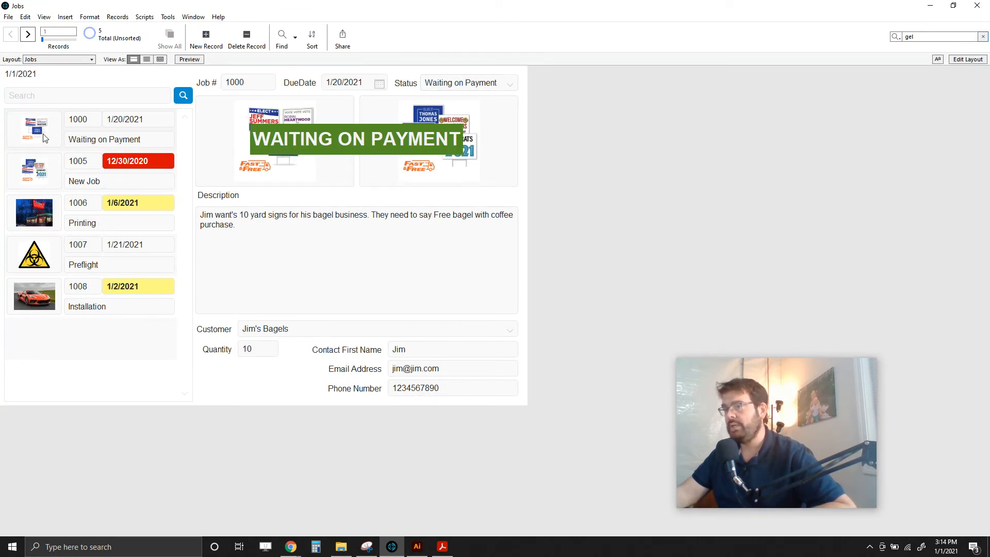
click(30, 170)
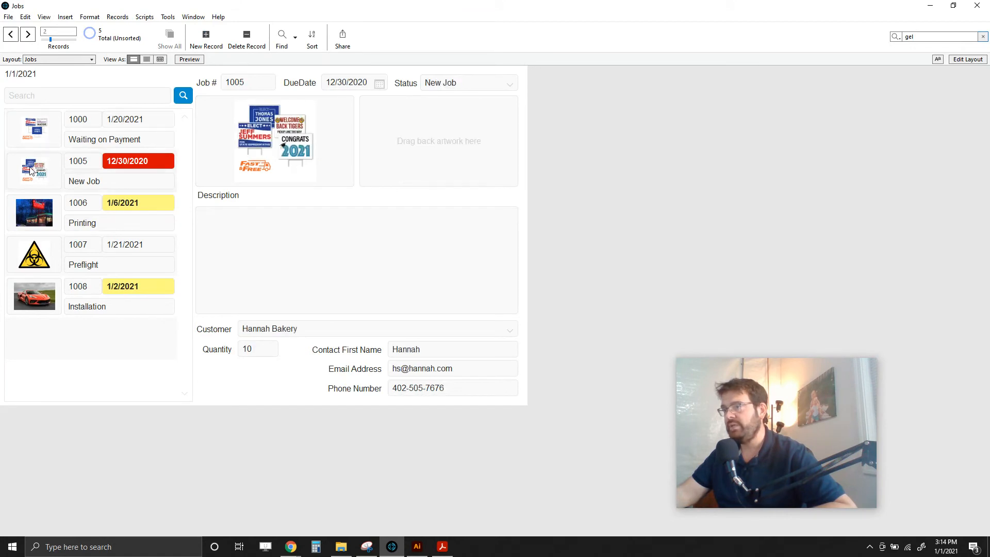
click(41, 223)
click(39, 261)
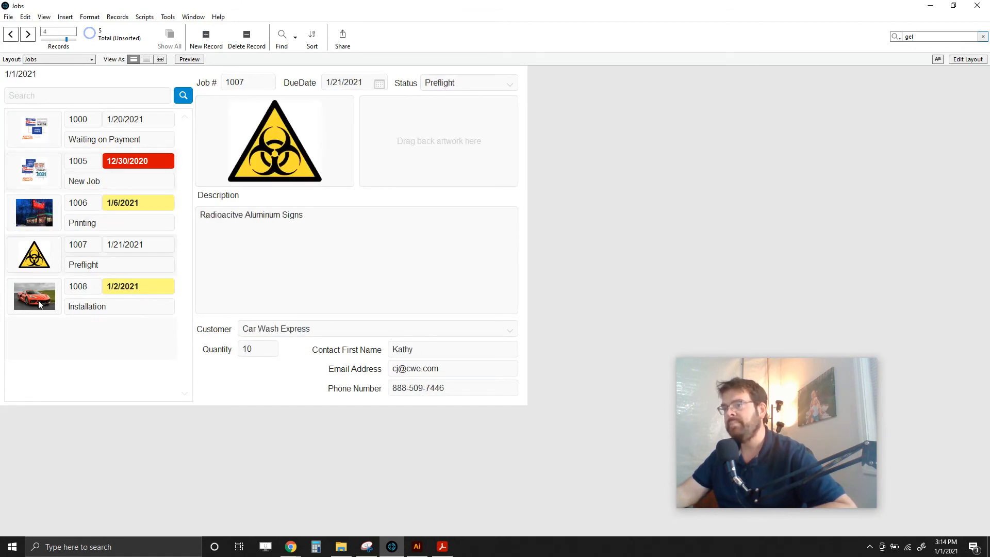
click(41, 298)
click(35, 258)
click(40, 201)
click(34, 170)
click(34, 135)
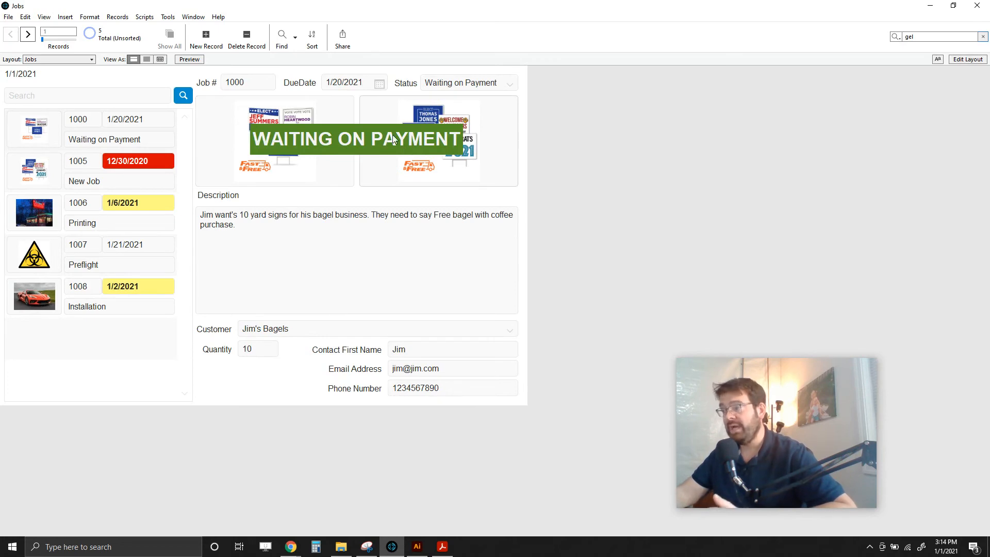
- Go through jobs 1005 to 1008 and back to 1000 to compare when the payment label shows for each status
click(24, 178)
click(32, 216)
click(36, 258)
click(30, 295)
click(36, 255)
click(41, 213)
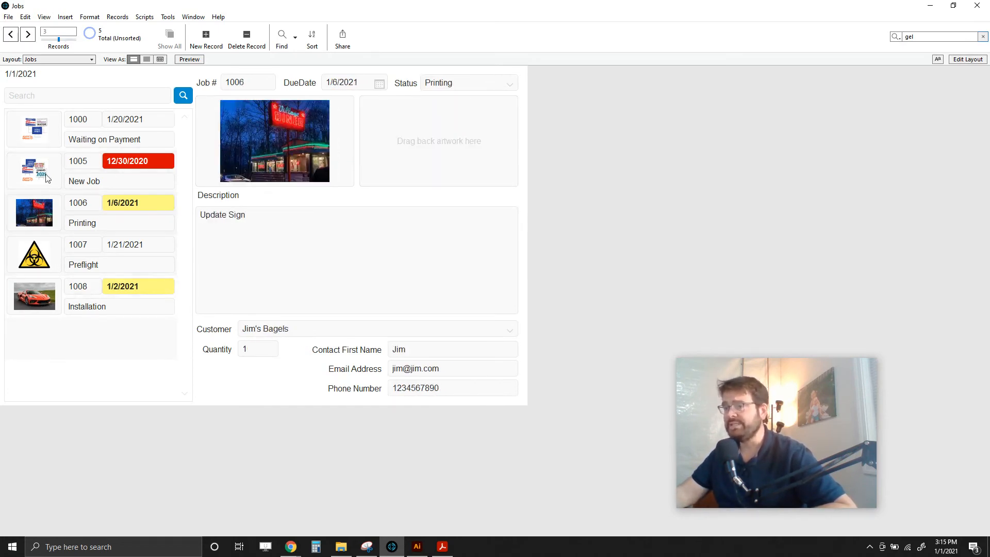
click(46, 178)
click(36, 137)
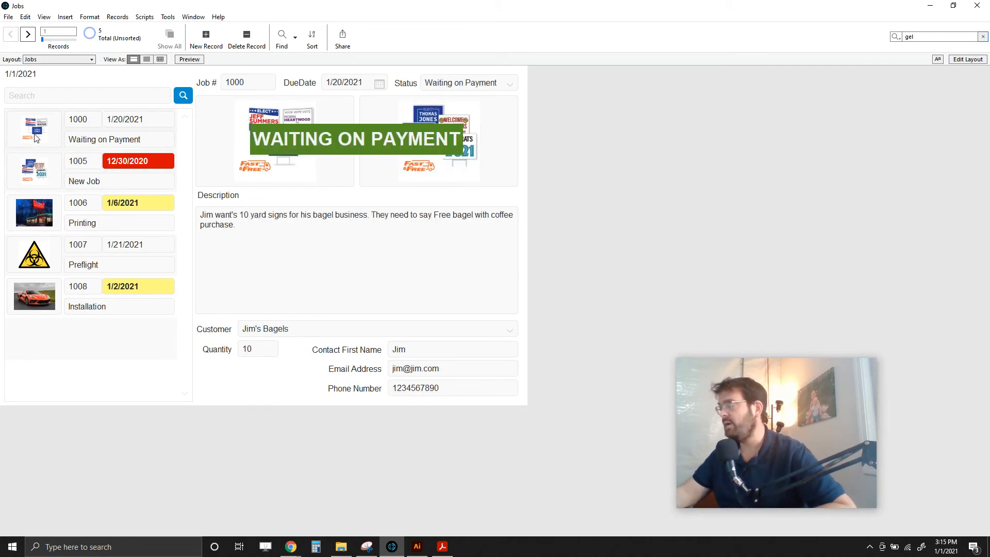
click(22, 172)
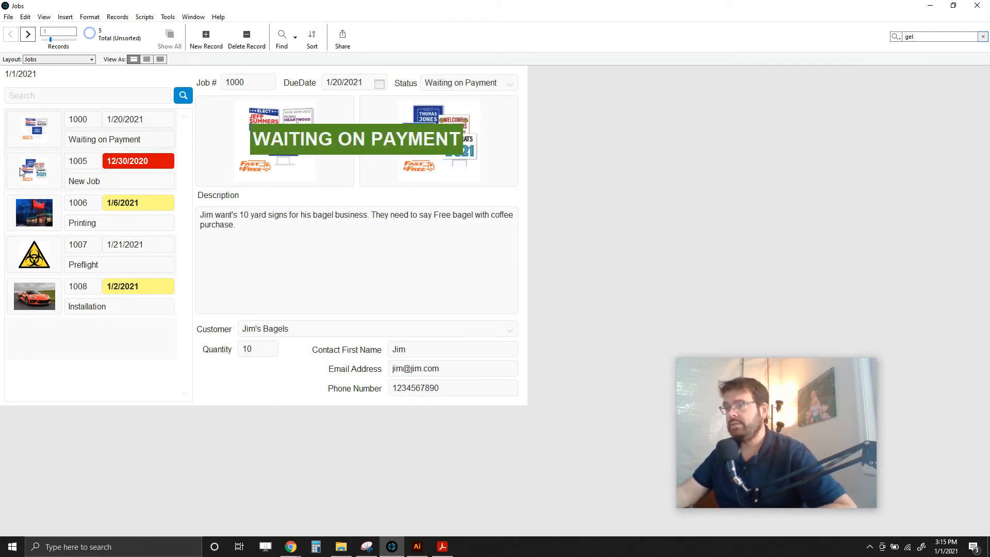
- Return to layout editing, duplicate the WAITING ON PAYMENT label slightly below the original and give the copy a red fill
click(958, 60)
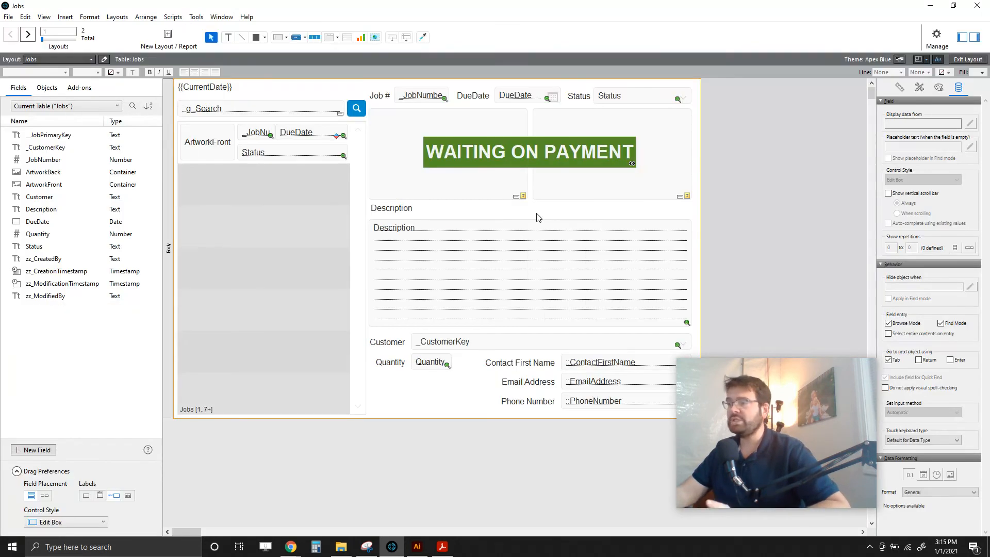
click(549, 160)
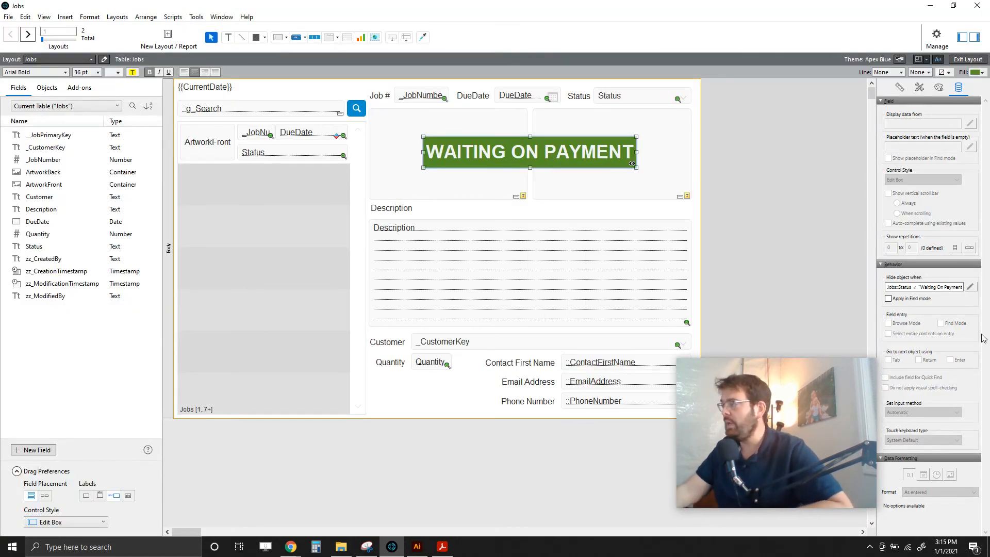
click(914, 288)
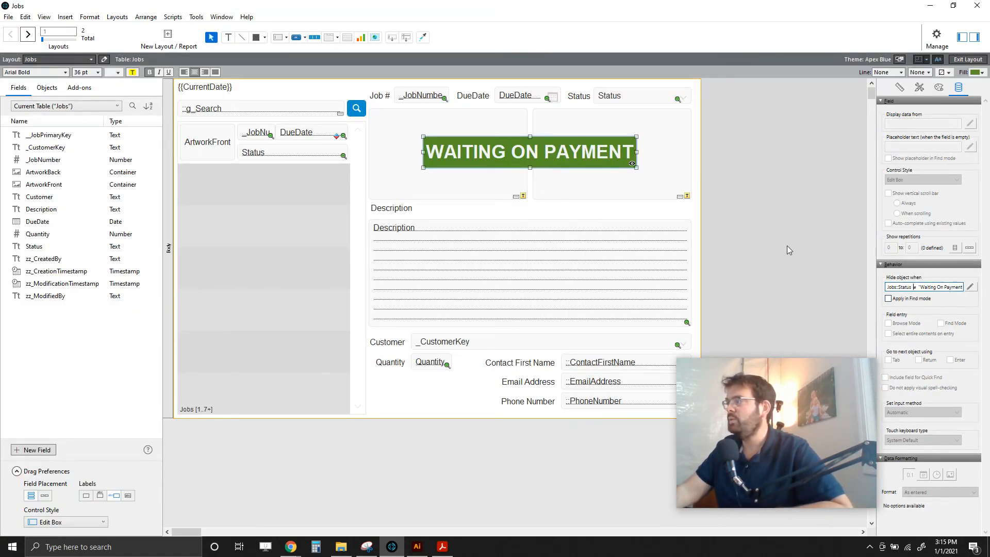
click(760, 234)
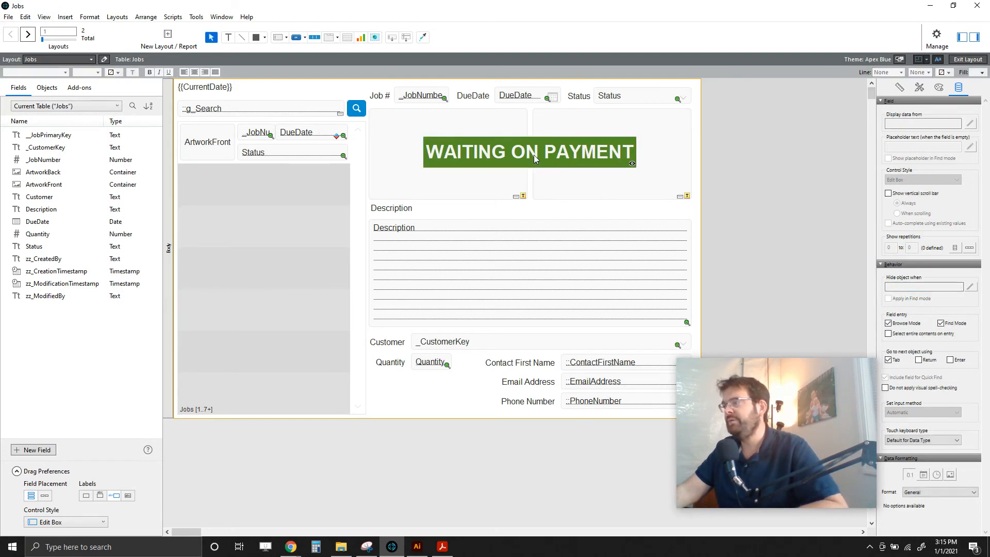
click(534, 155)
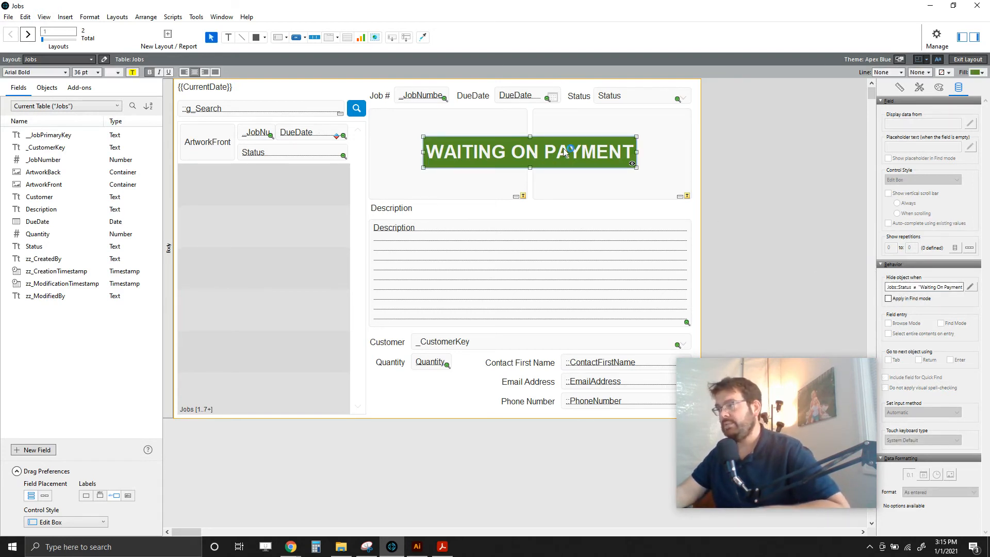
mouse_move(540, 162)
mouse_down()
mouse_move(537, 171)
mouse_move(536, 121)
mouse_move(534, 174)
mouse_move(536, 162)
mouse_up()
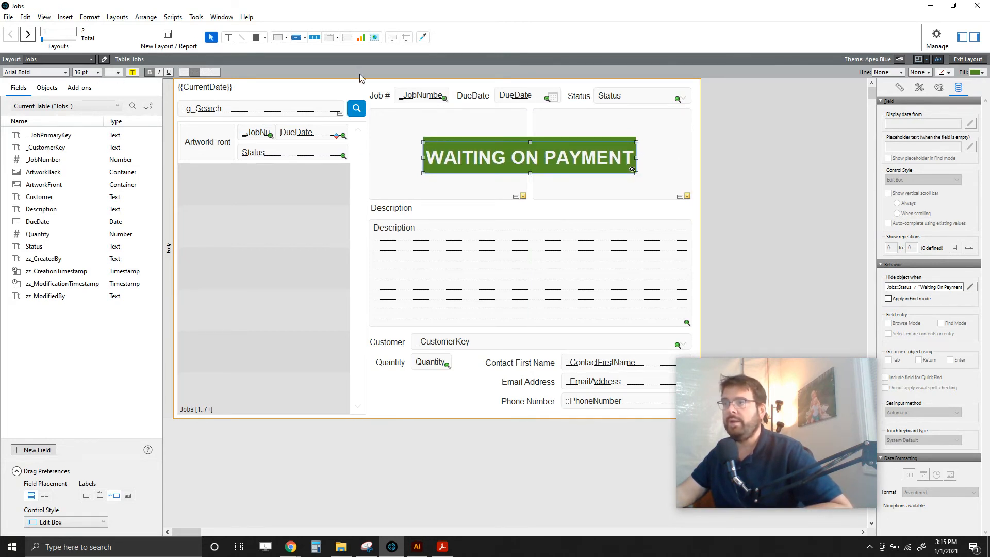
click(984, 74)
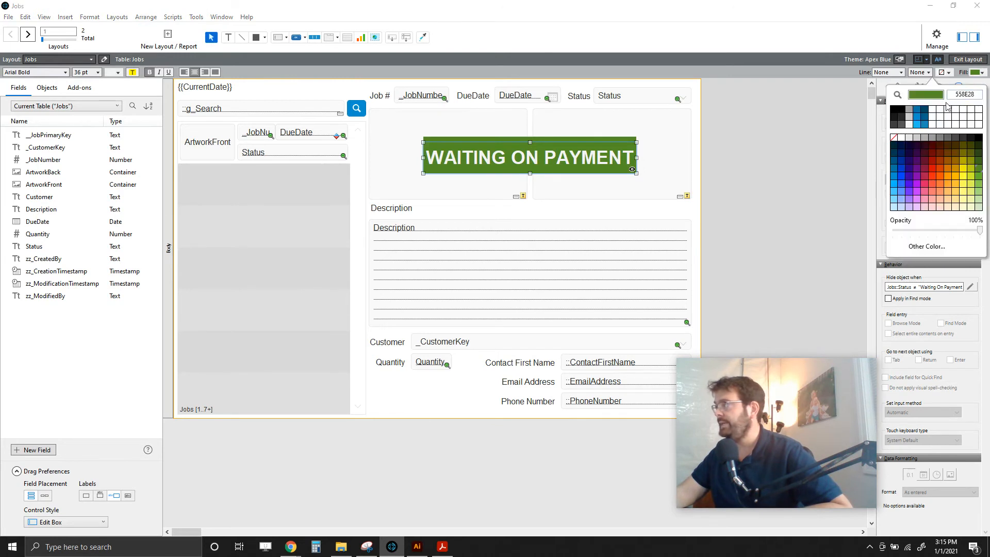
click(934, 168)
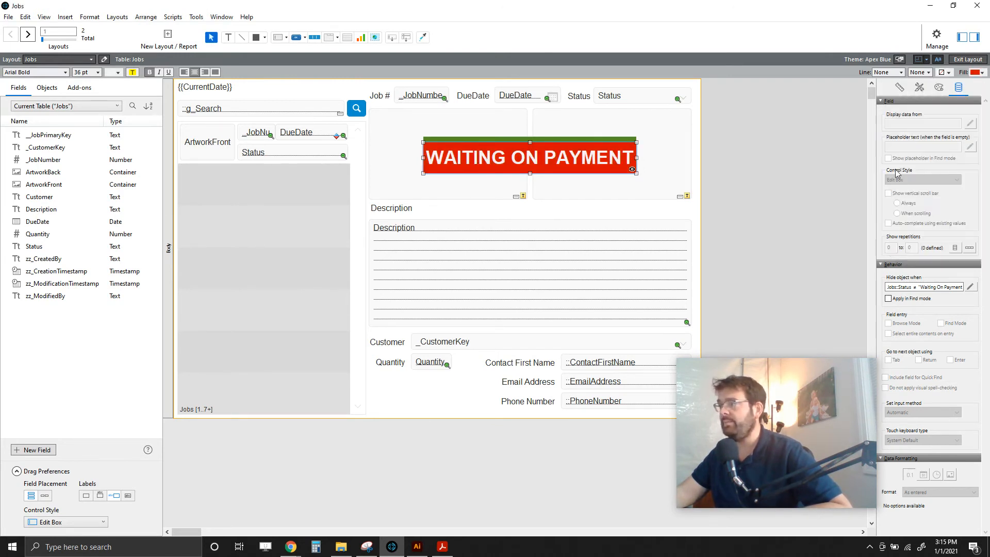
- Change the red label's text to WAITING ON ARTWORK and move it up to cover the green payment label
double_click(562, 167)
drag(541, 158, 711, 165)
key(BackSpace)
text(ARTWORK)
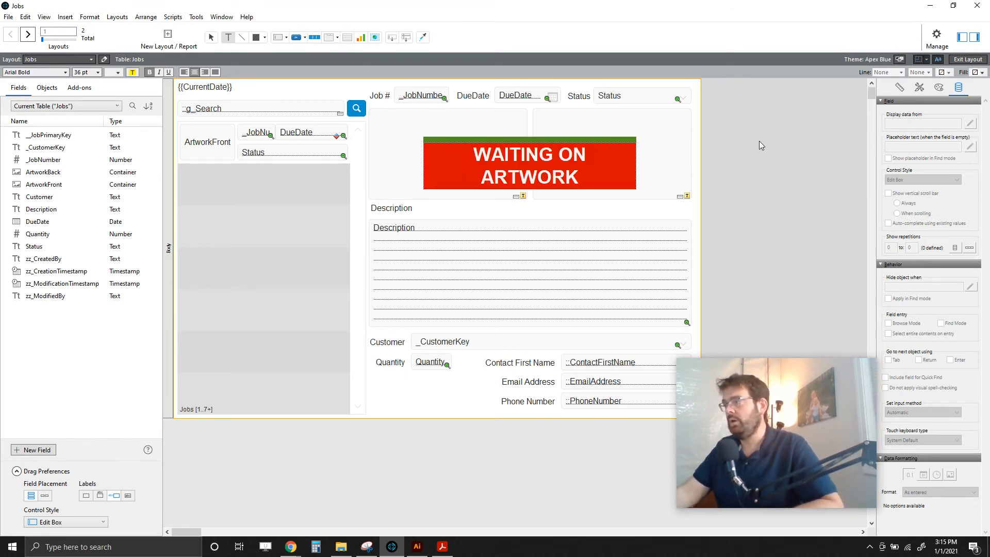
key(Escape)
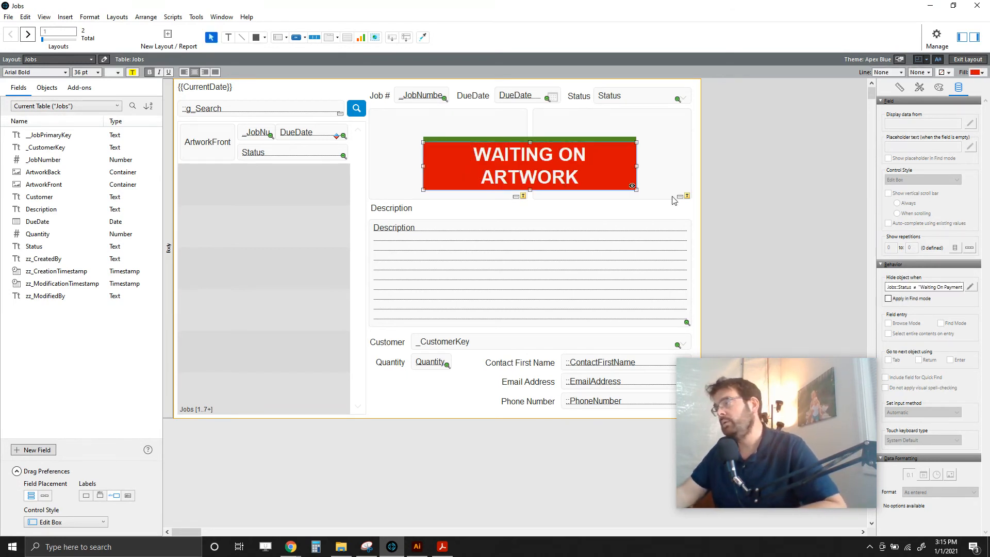
drag(589, 175, 589, 160)
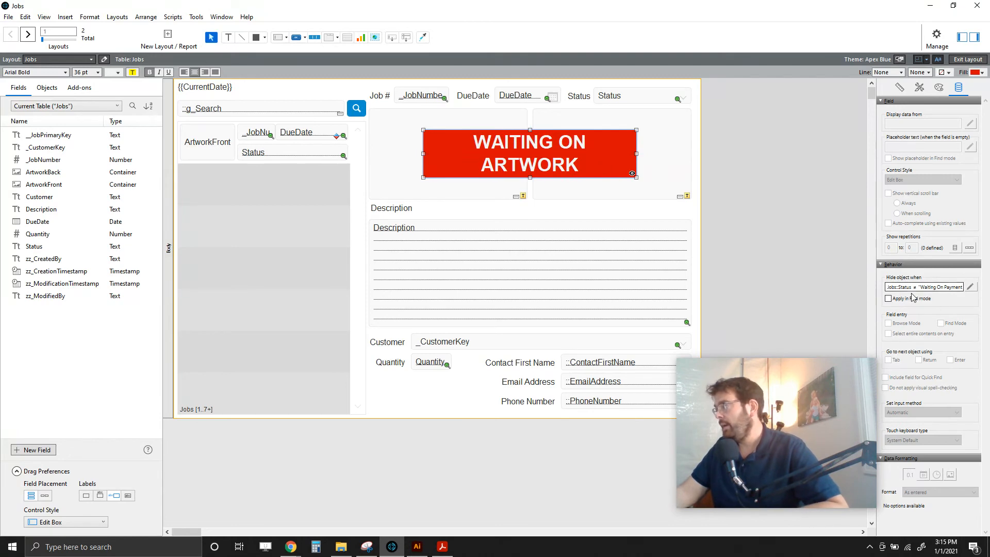
- Set the red WAITING ON ARTWORK label to hide when Jobs::Status ≠ "Waiting On Artwork"
click(971, 287)
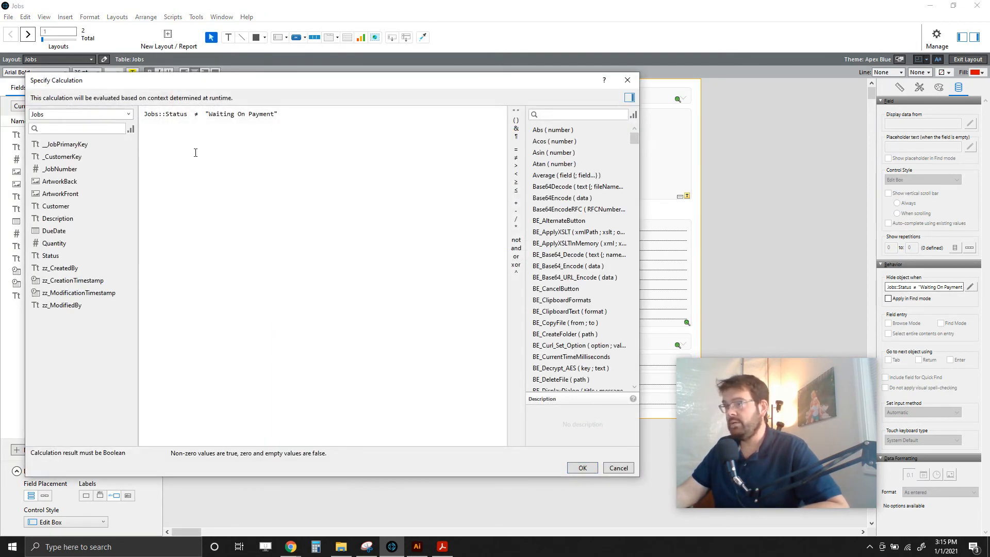
drag(248, 113, 277, 114)
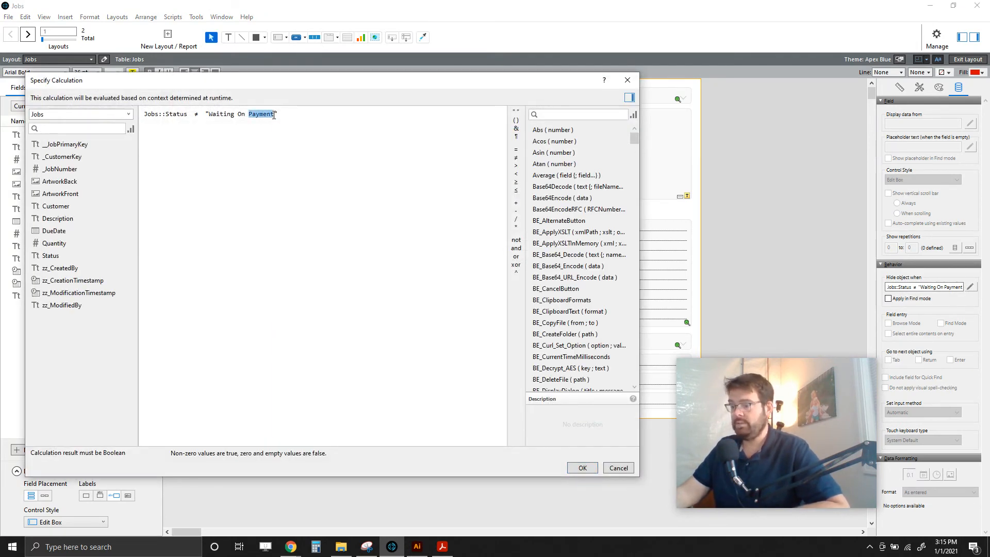
text(Artwork)
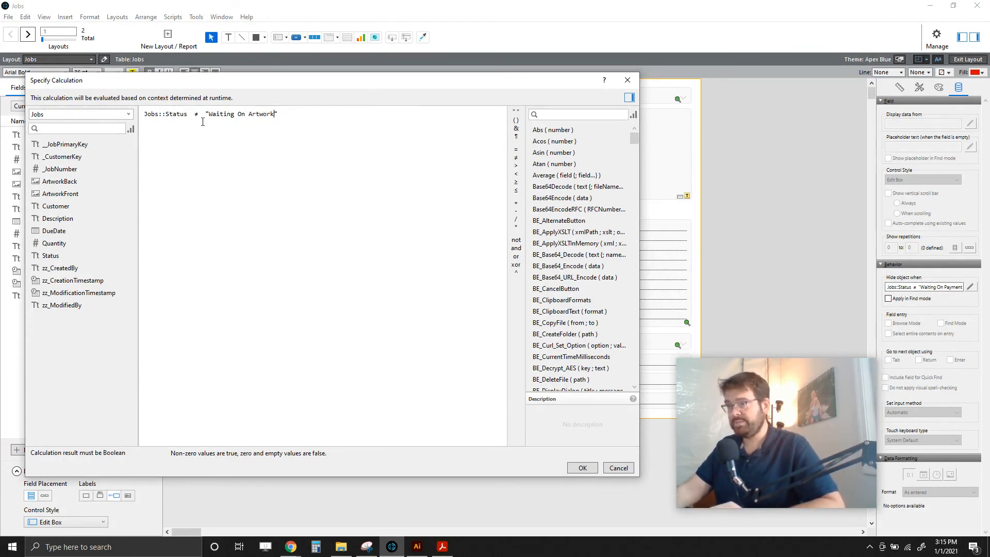
click(583, 469)
click(762, 246)
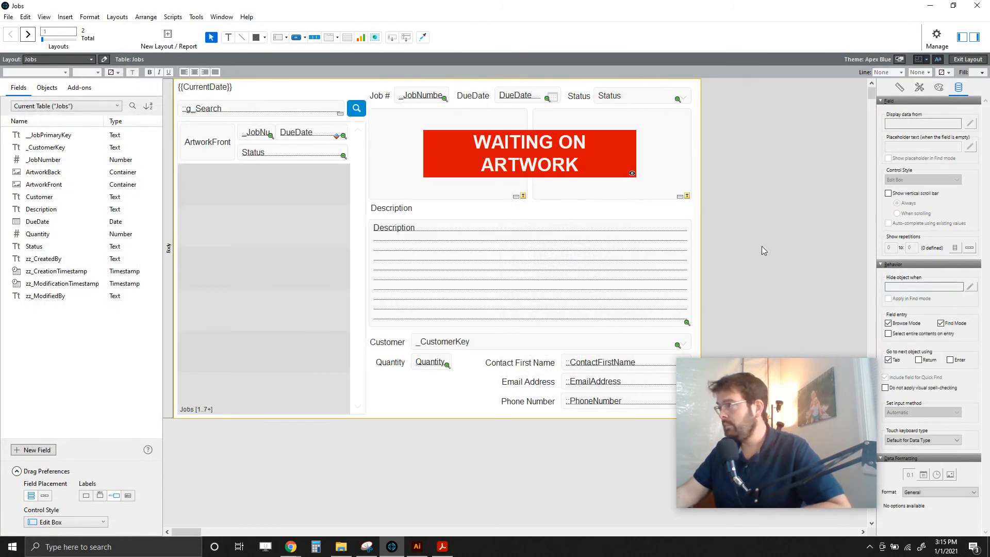
- Exit layout editing, save the Jobs layout and check the banners on jobs 1006, 1007 and 1000
click(969, 59)
click(520, 271)
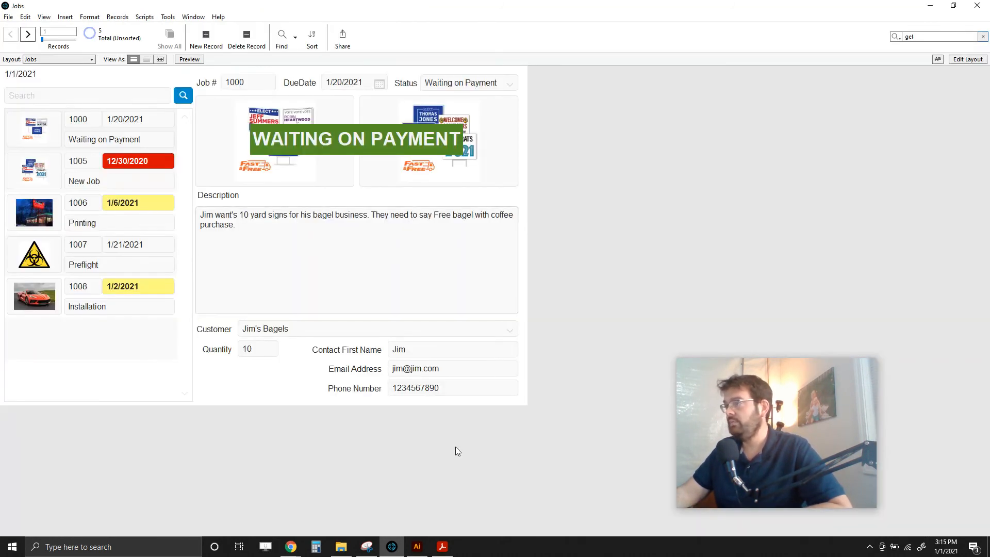
click(18, 217)
click(30, 261)
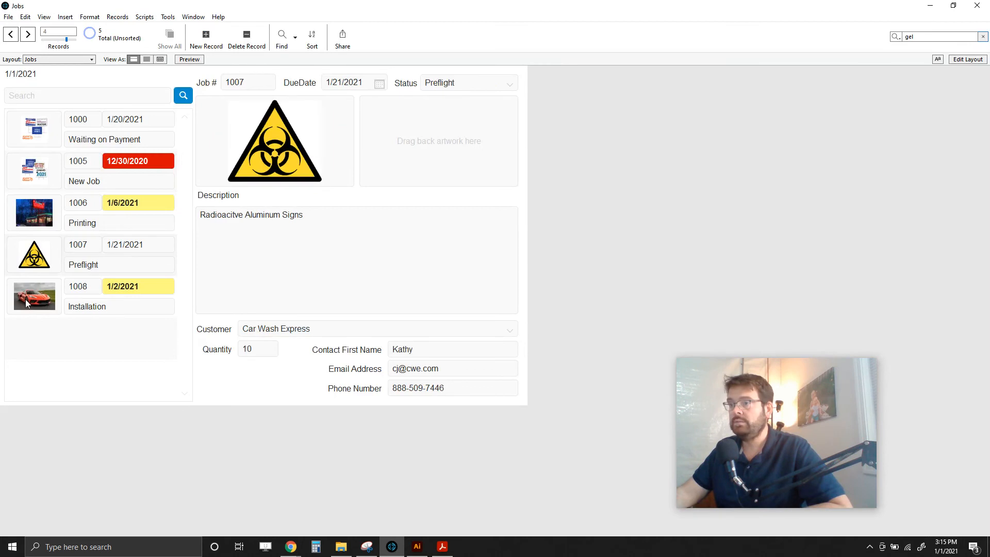
click(34, 206)
click(30, 130)
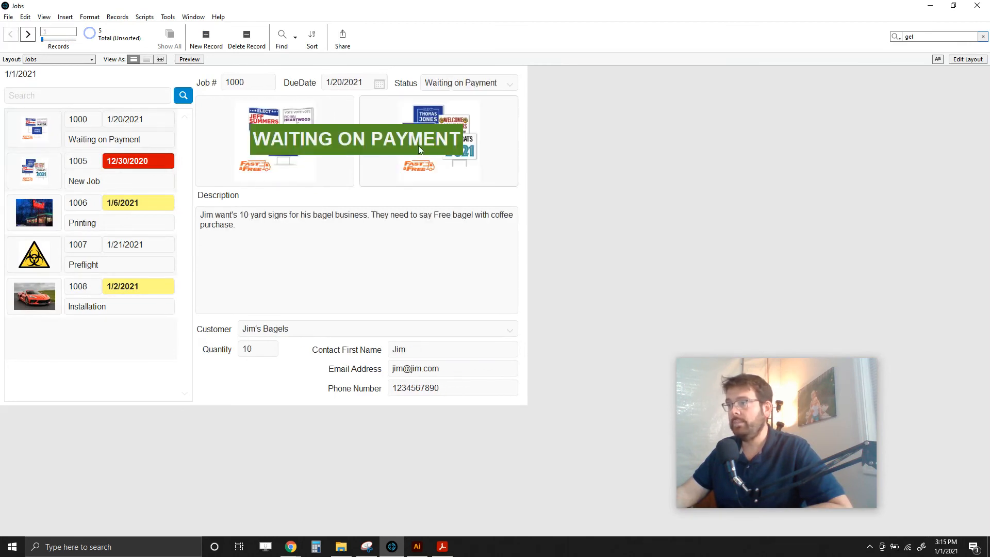
- Add a new job with the status Waiting on Artwork and compare its banner with the one on job 1000
click(207, 39)
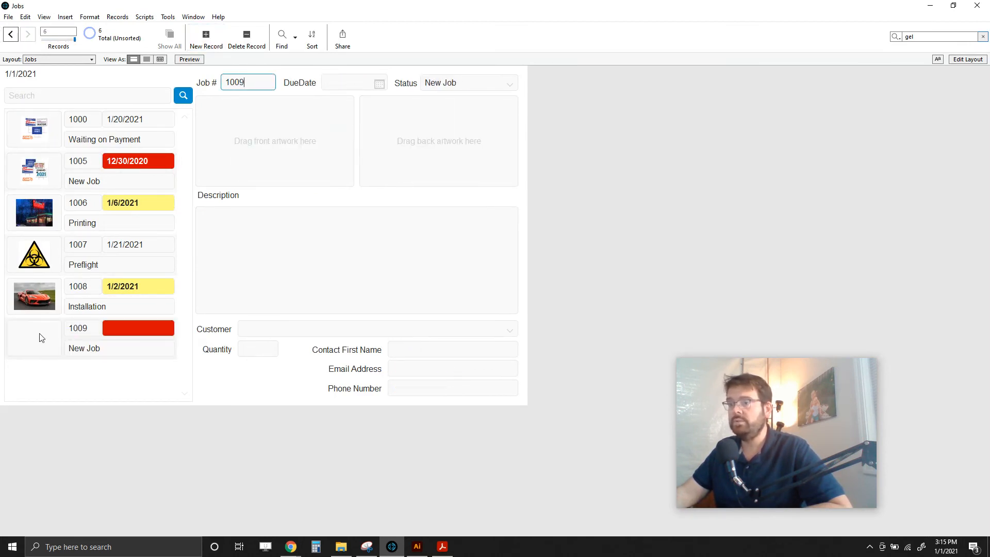
click(500, 85)
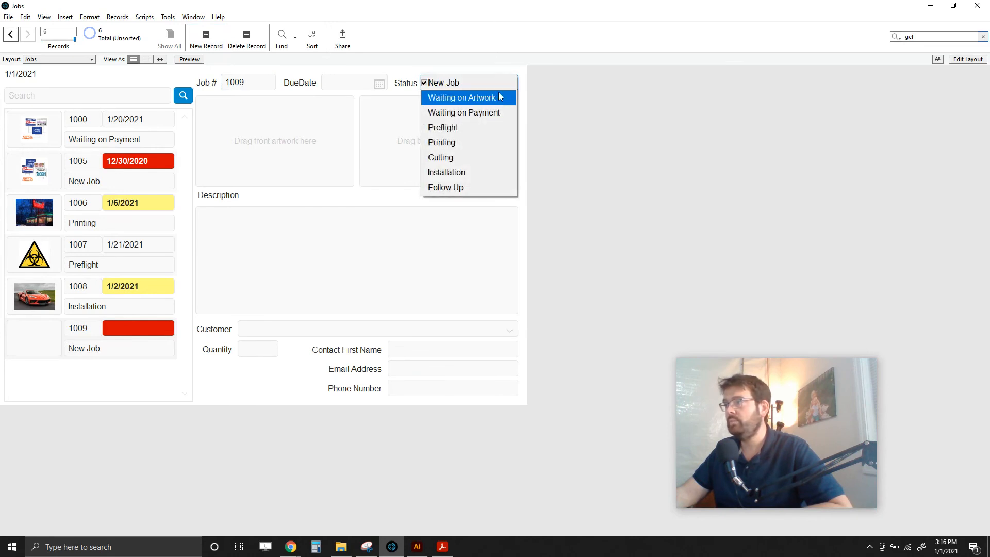
click(498, 97)
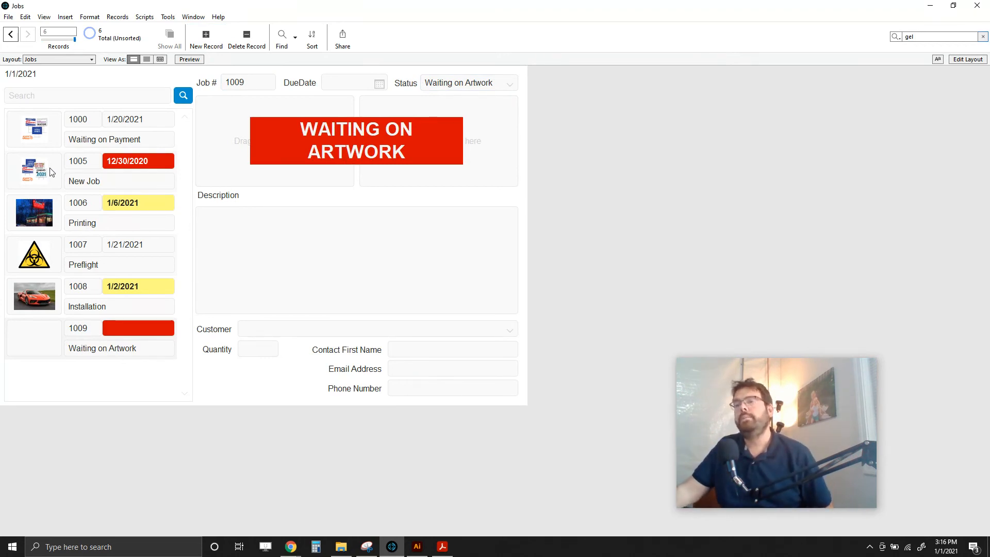
click(31, 126)
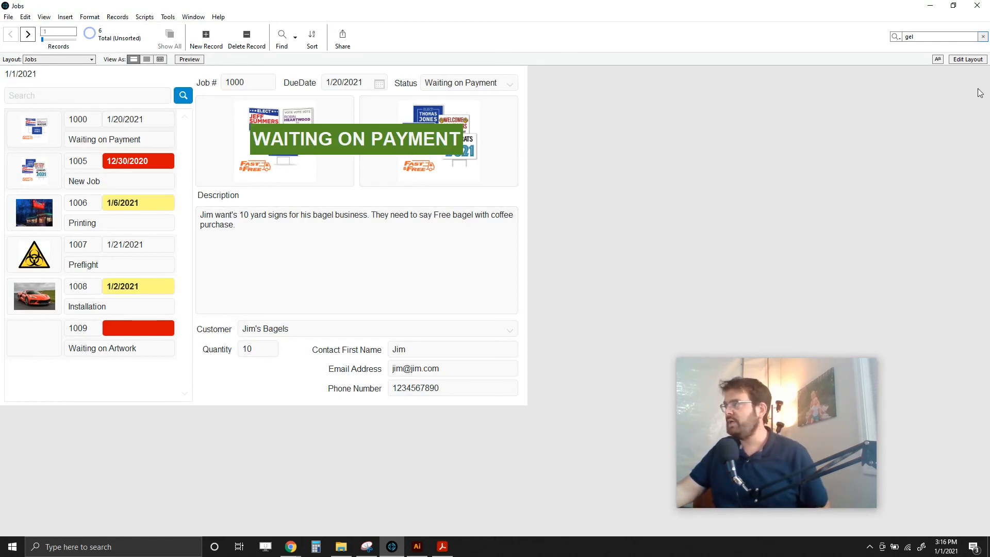
- Return to layout editing, duplicate the red WAITING ON ARTWORK label over the Description area and narrow the copy
click(971, 61)
click(463, 147)
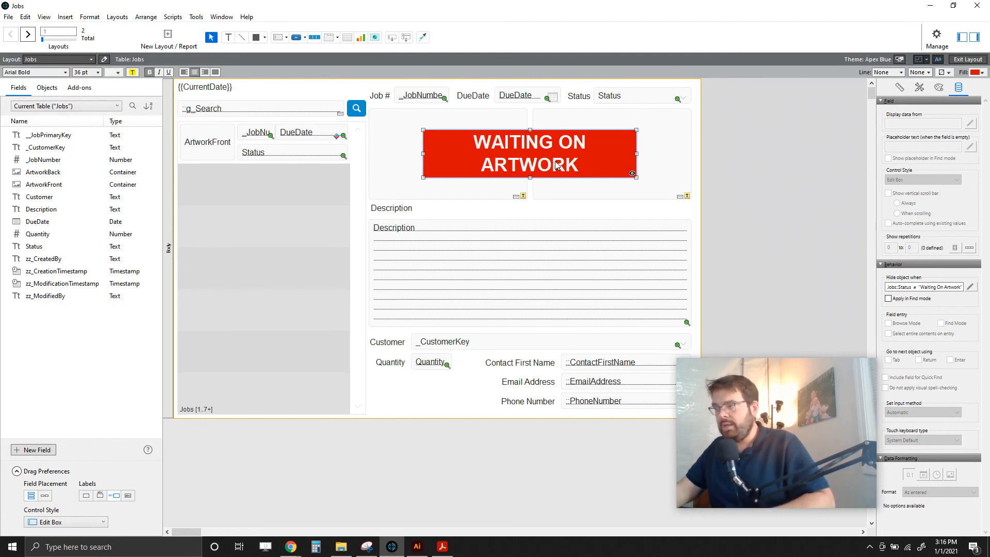
drag(540, 170, 496, 240)
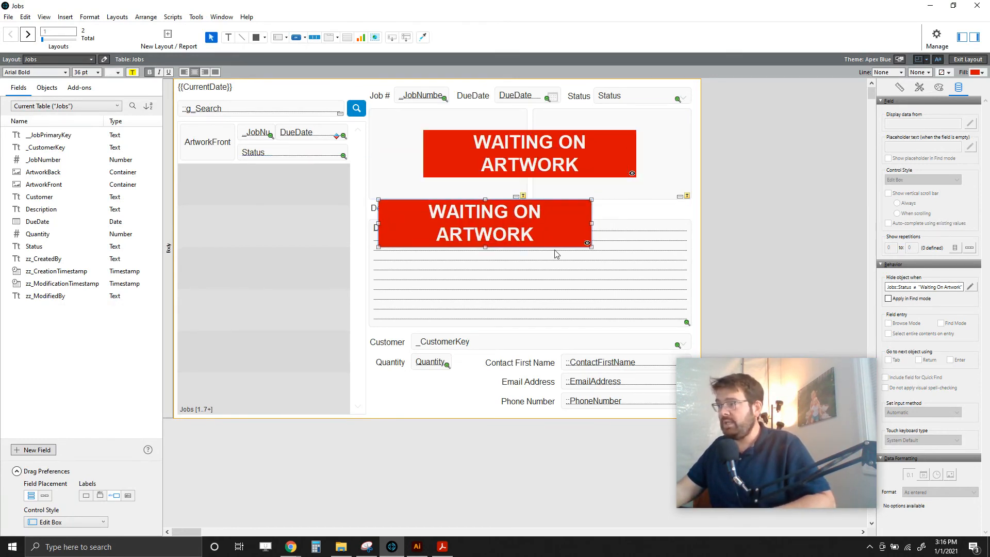
drag(588, 251, 426, 222)
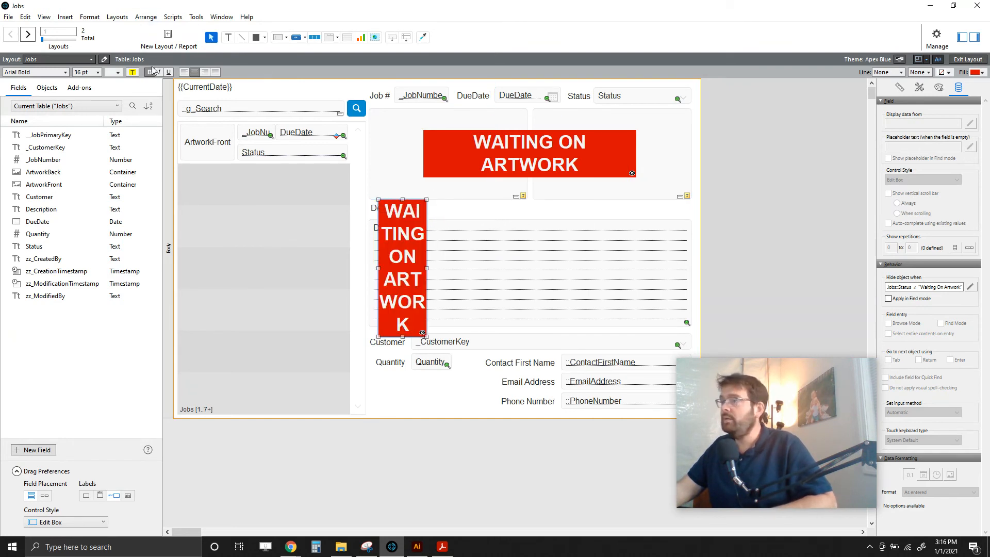
- Set the copy's text to 9 pt, fit it as a small label over the job list's ArtworkFront thumbnail, and save the layout
click(97, 72)
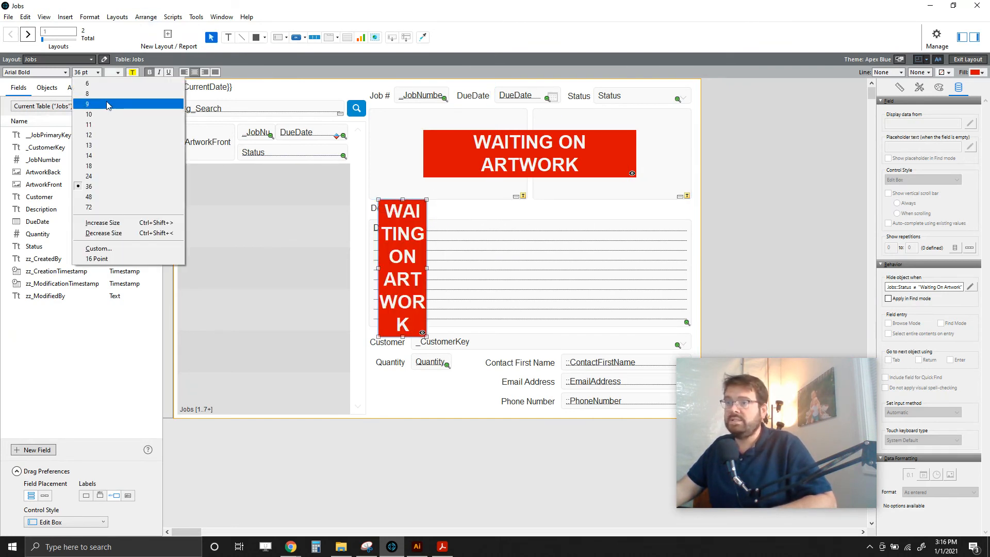
click(107, 100)
drag(422, 333, 233, 143)
click(723, 137)
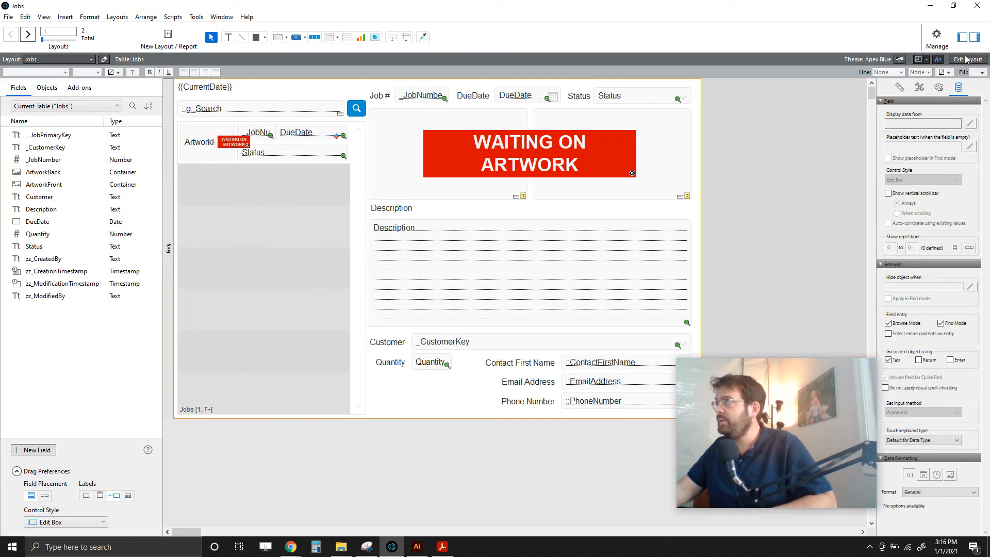
click(967, 59)
click(527, 272)
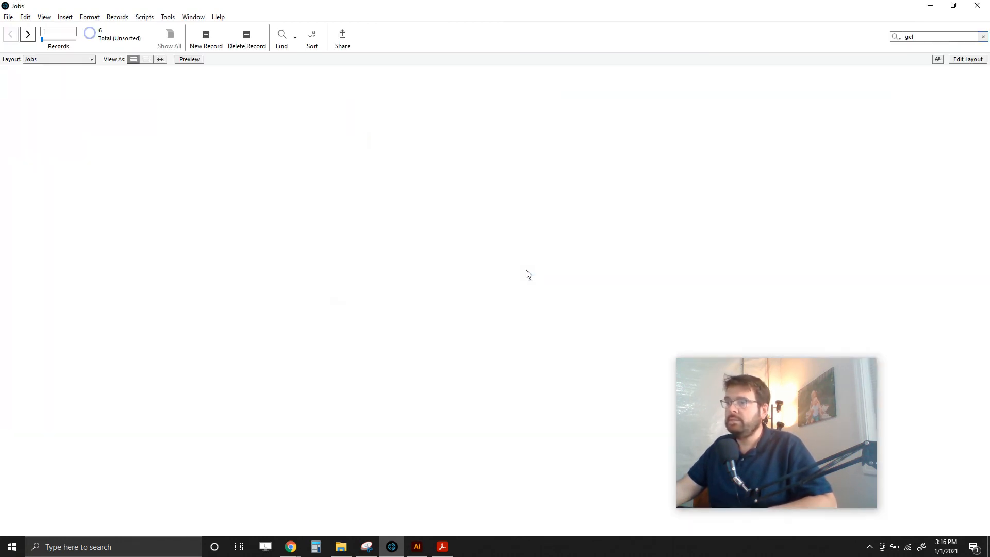